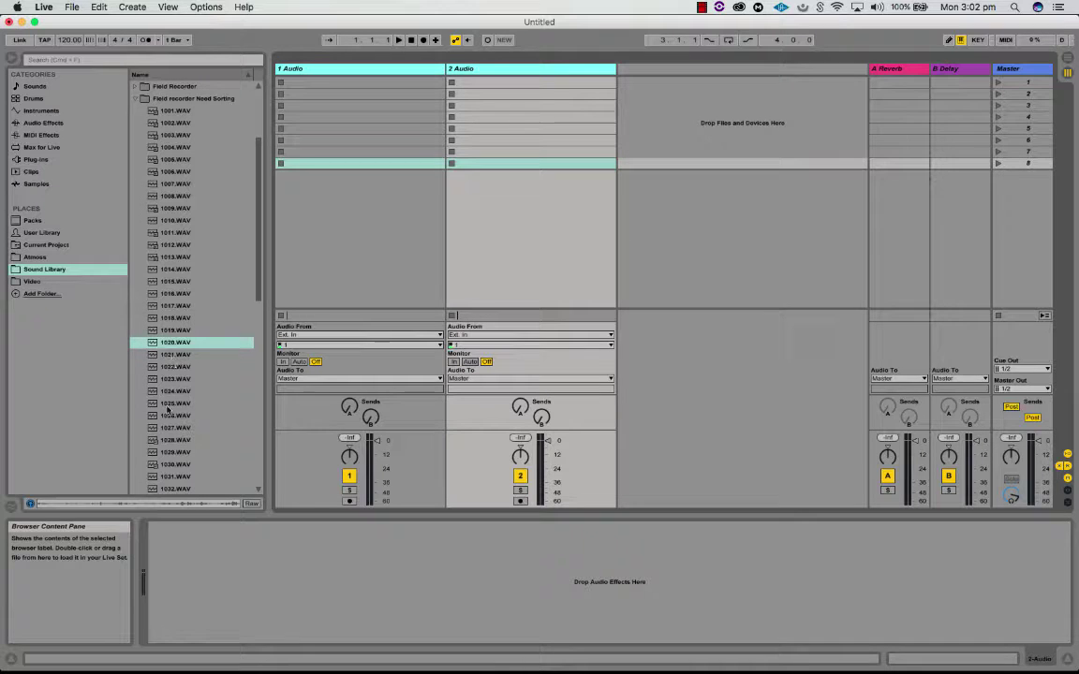
- Load recordings 1020.WAV through 1028.WAV from the Field recorder Need Sorting folder into the first audio track's clip slots, starting at scene 1
{"action": "left_click", "coordinate": [166, 440], "text": "shift"}
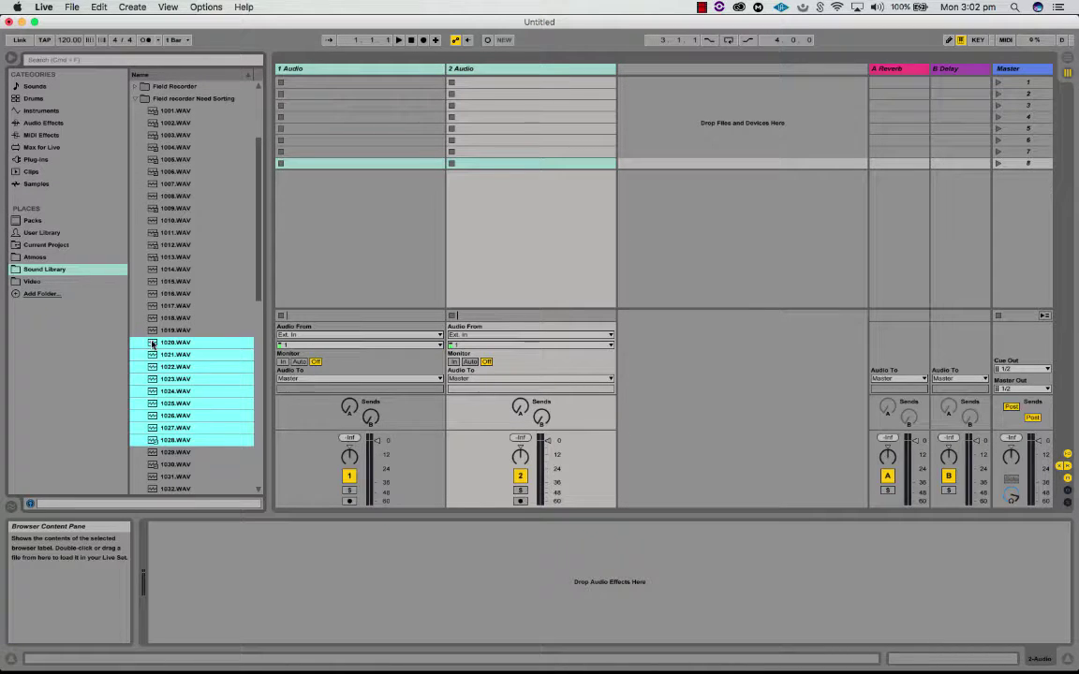
{"action": "left_click_drag", "start_coordinate": [153, 345], "coordinate": [322, 82]}
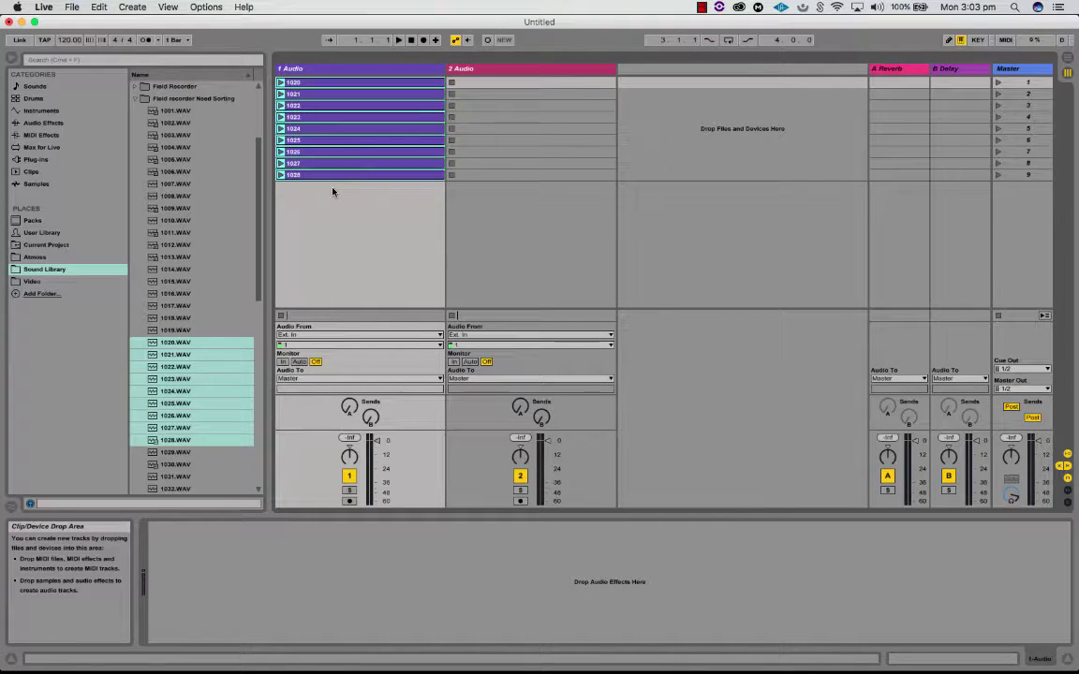
- Open clip 1020 in the clip view and look through the waveforms of the other imported clips, ending back on clip 1020
{"action": "left_click", "coordinate": [332, 84]}
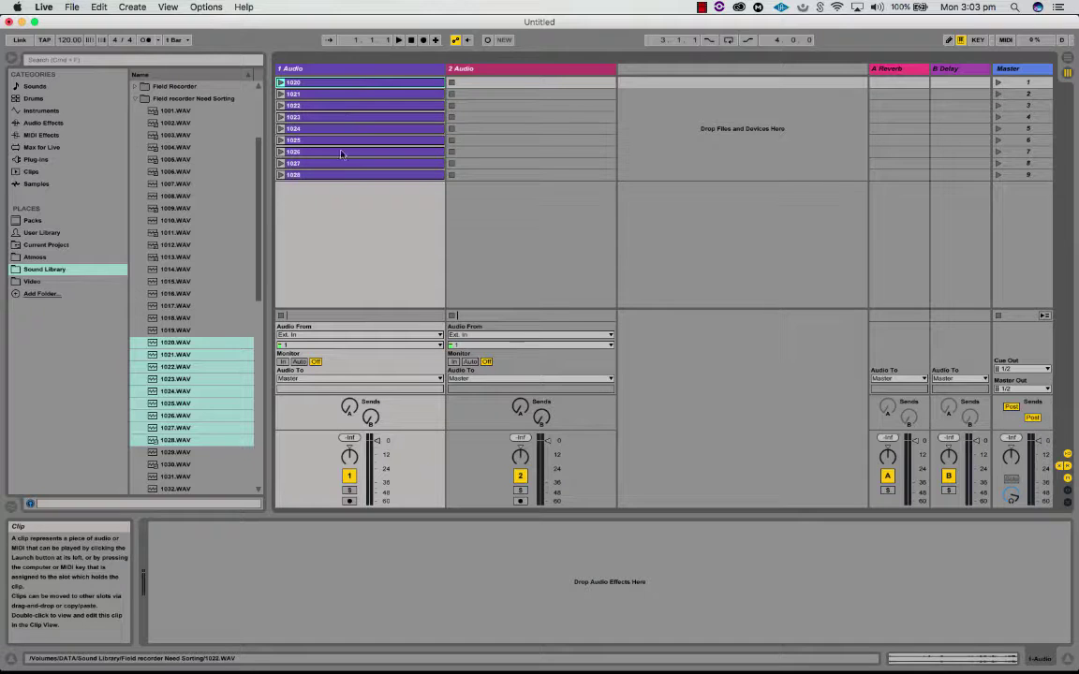
{"action": "double_click", "coordinate": [320, 84]}
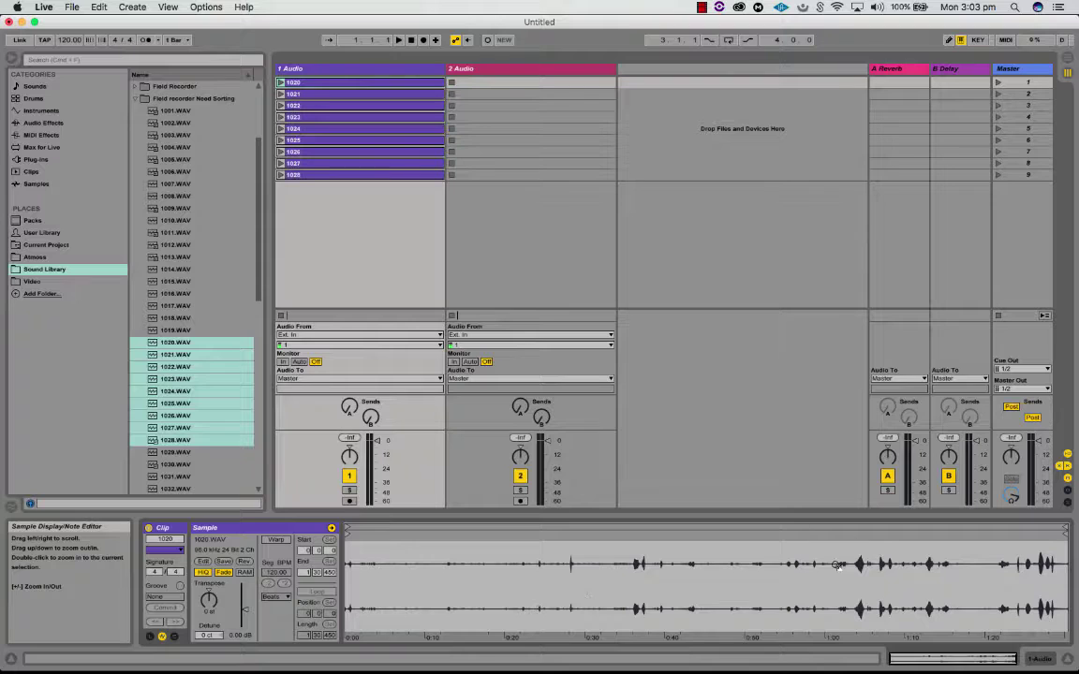
{"action": "left_click", "coordinate": [323, 105]}
{"action": "key", "text": "Down"}
{"action": "key", "text": "Down"}
{"action": "key", "text": "Down"}
{"action": "key", "text": "Down"}
{"action": "key", "text": "Down"}
{"action": "key", "text": "Down"}
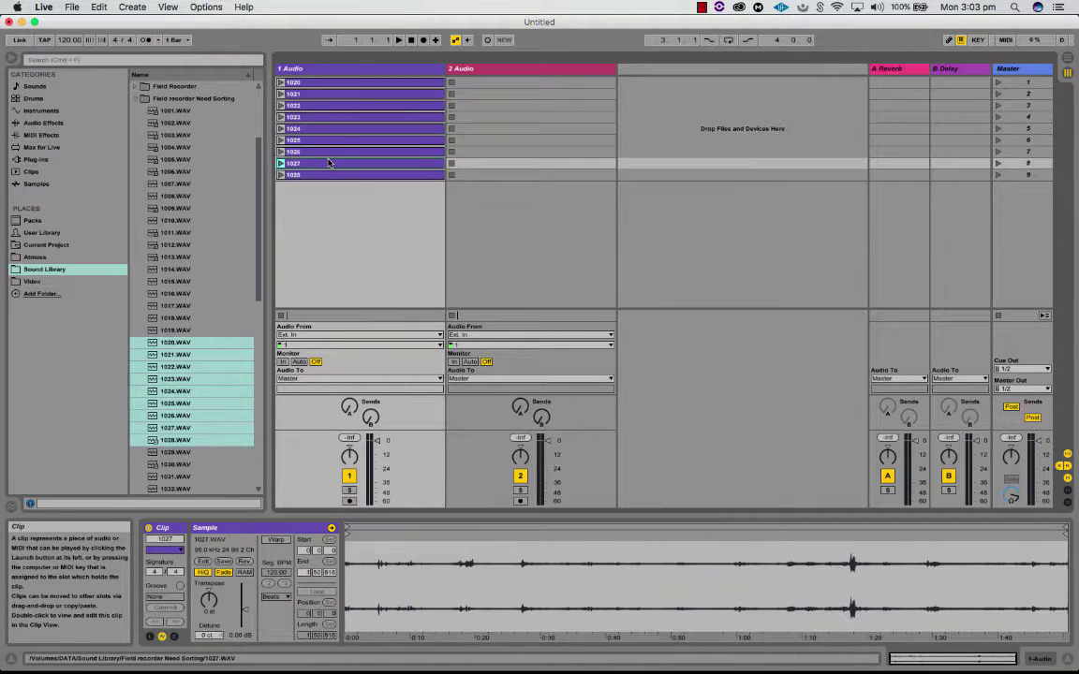
{"action": "key", "text": "Up"}
{"action": "key", "text": "Up"}
{"action": "key", "text": "Up"}
{"action": "key", "text": "Up"}
{"action": "key", "text": "Up"}
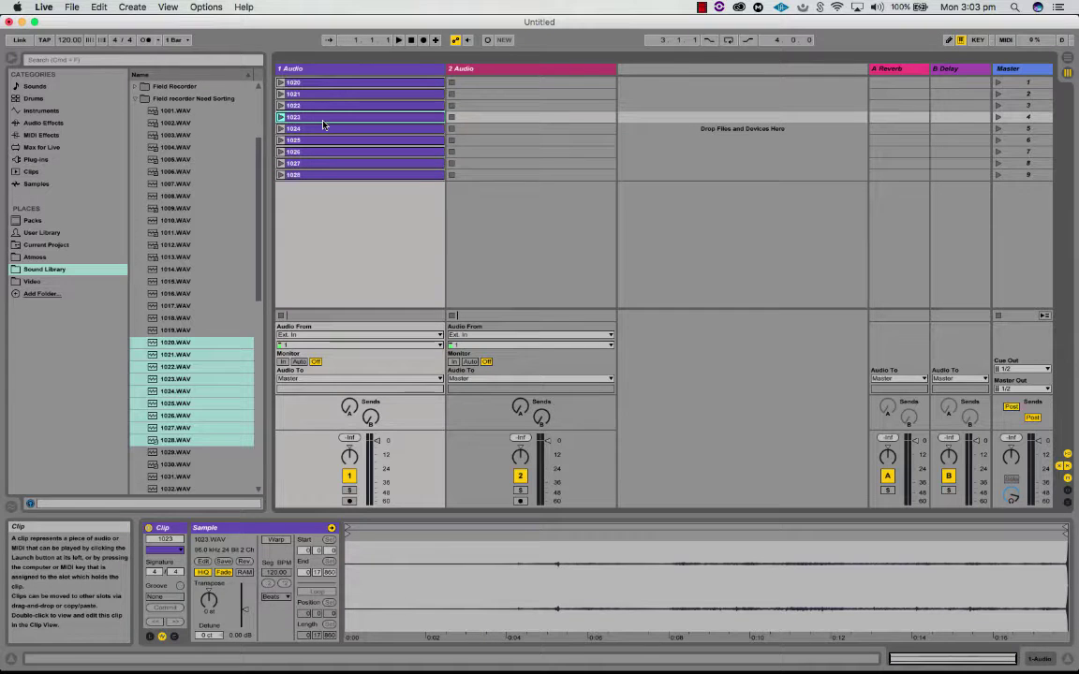
{"action": "left_click", "coordinate": [328, 84]}
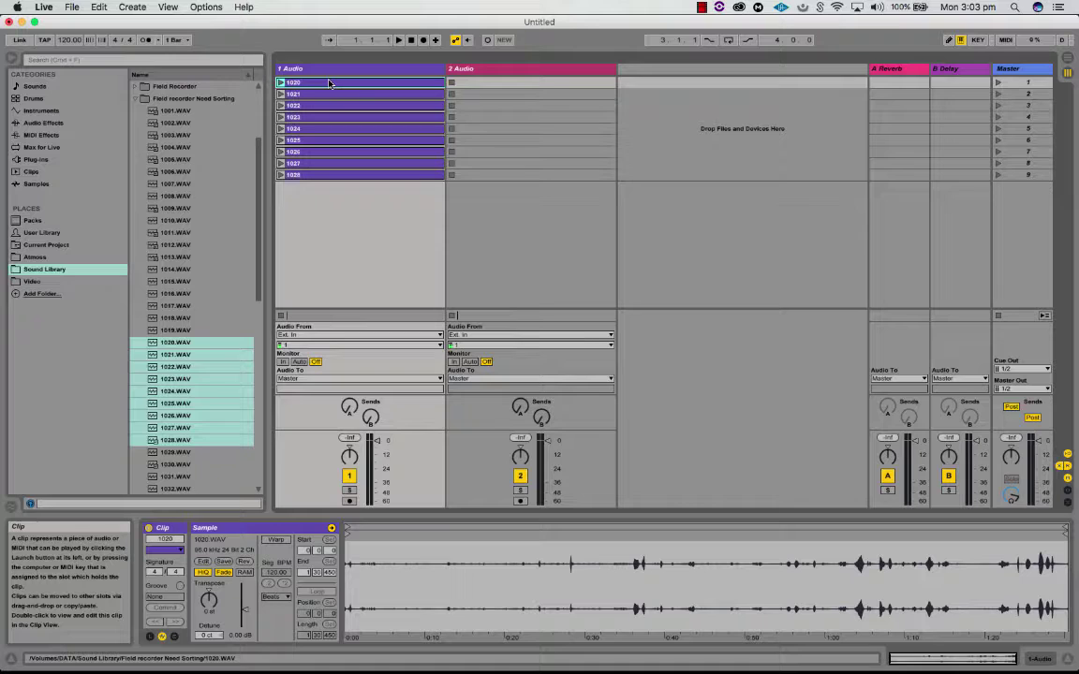
- Crop clip 1028's sample to the section from about 1:04 to 1:09 using its start and end markers
{"action": "left_click", "coordinate": [331, 175]}
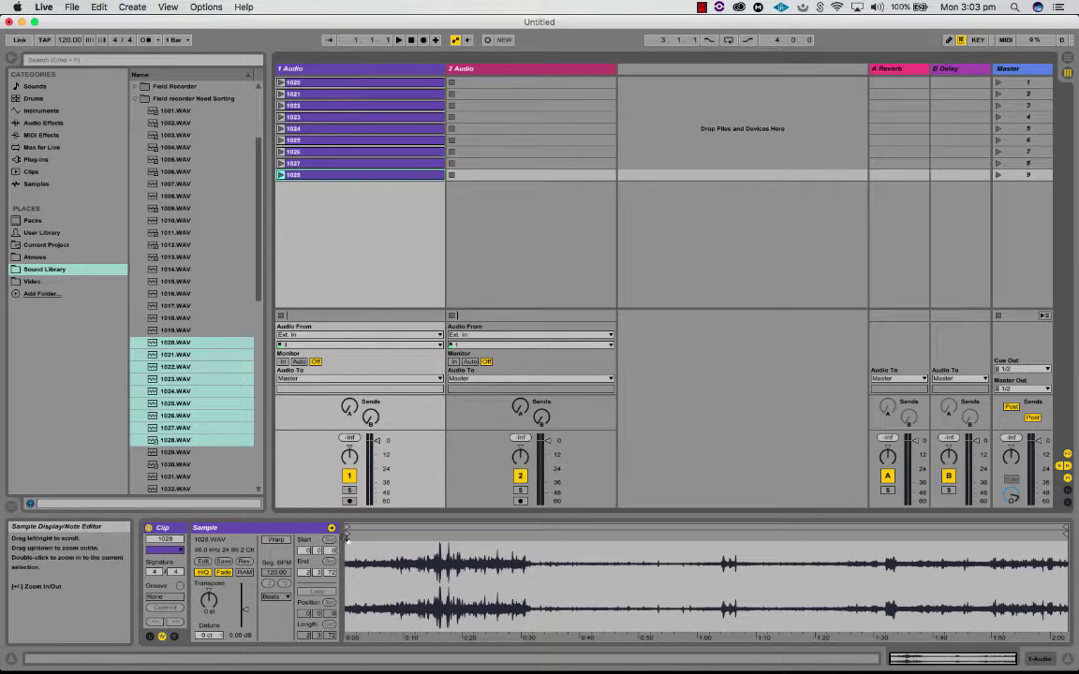
{"action": "left_click_drag", "start_coordinate": [346, 533], "coordinate": [497, 532]}
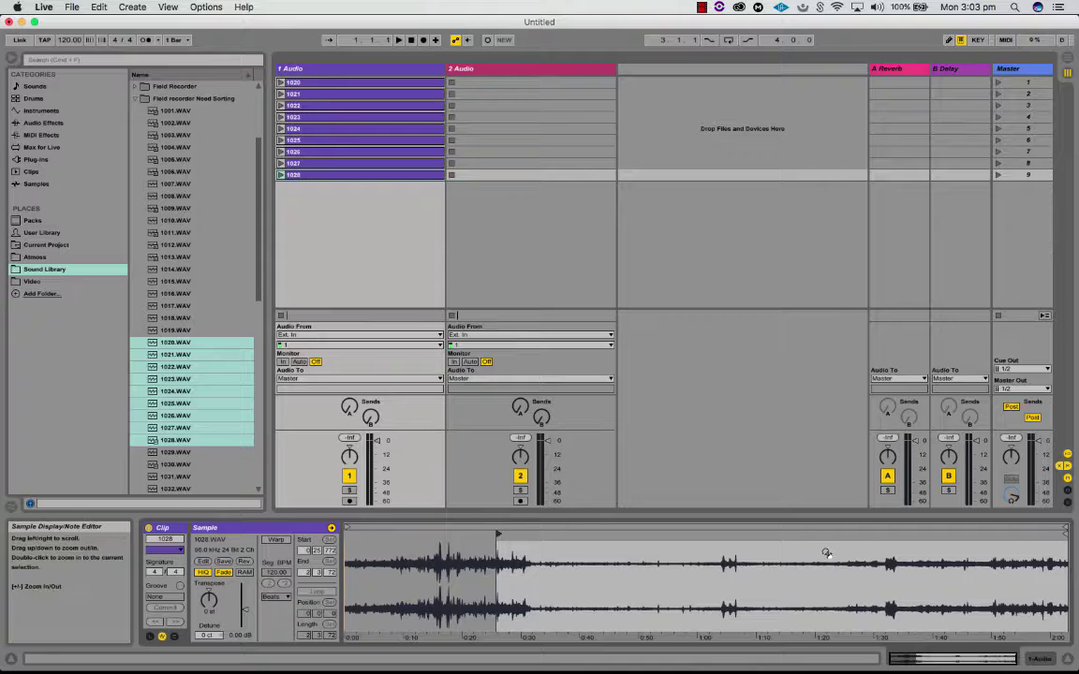
{"action": "left_click_drag", "start_coordinate": [497, 539], "coordinate": [722, 543]}
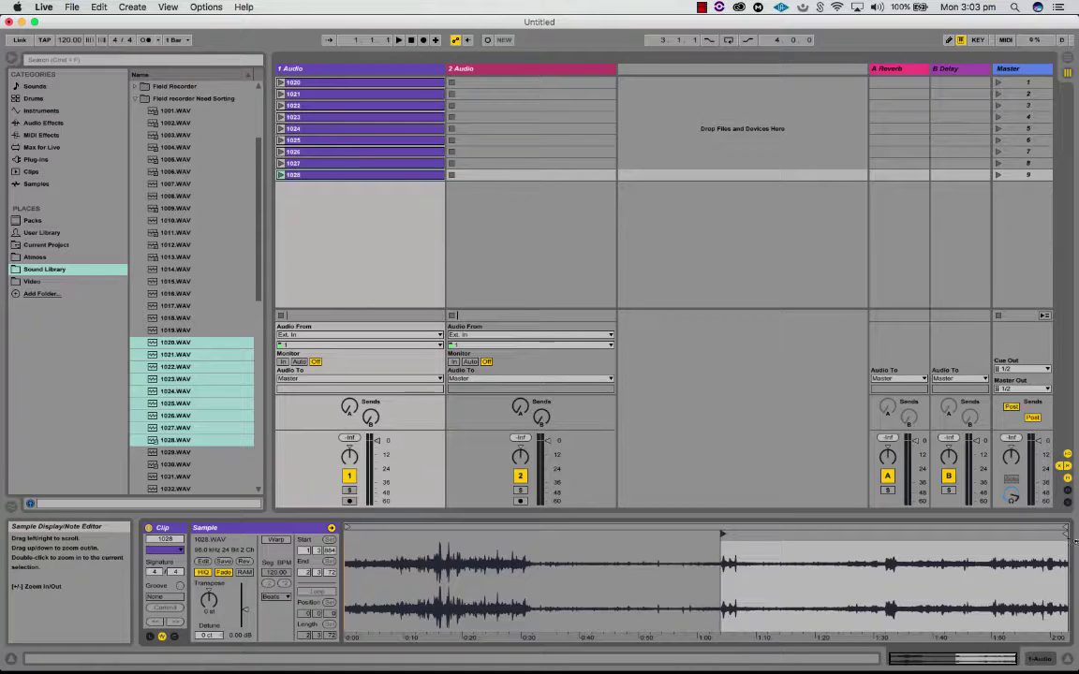
{"action": "left_click_drag", "start_coordinate": [1064, 533], "coordinate": [746, 533]}
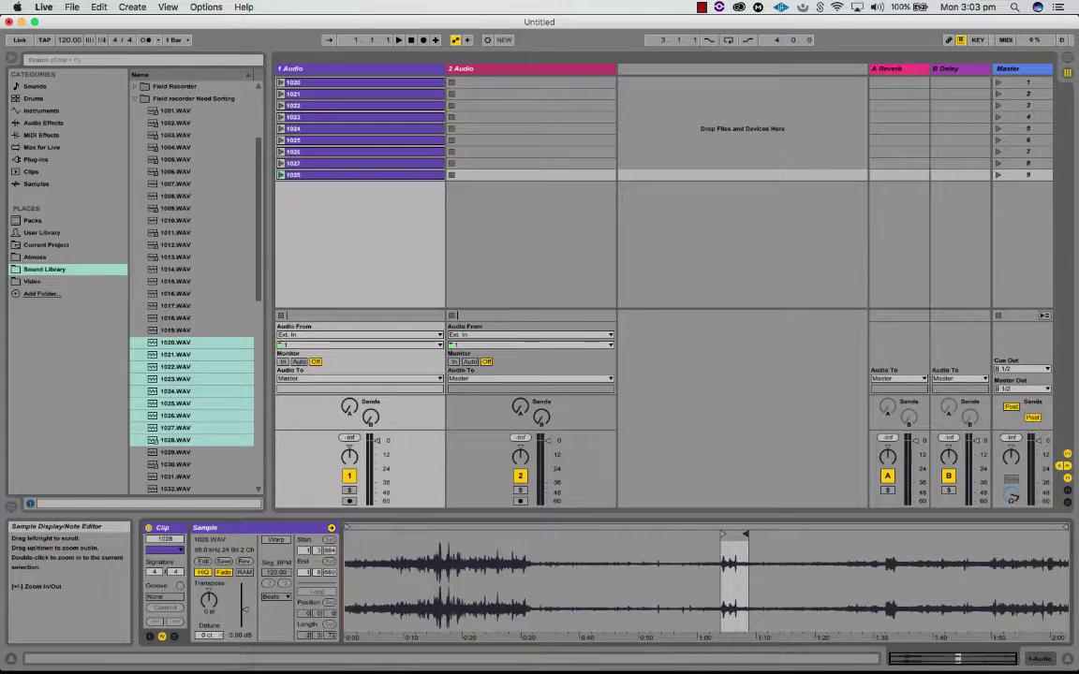
{"action": "left_click_drag", "start_coordinate": [736, 576], "coordinate": [716, 590]}
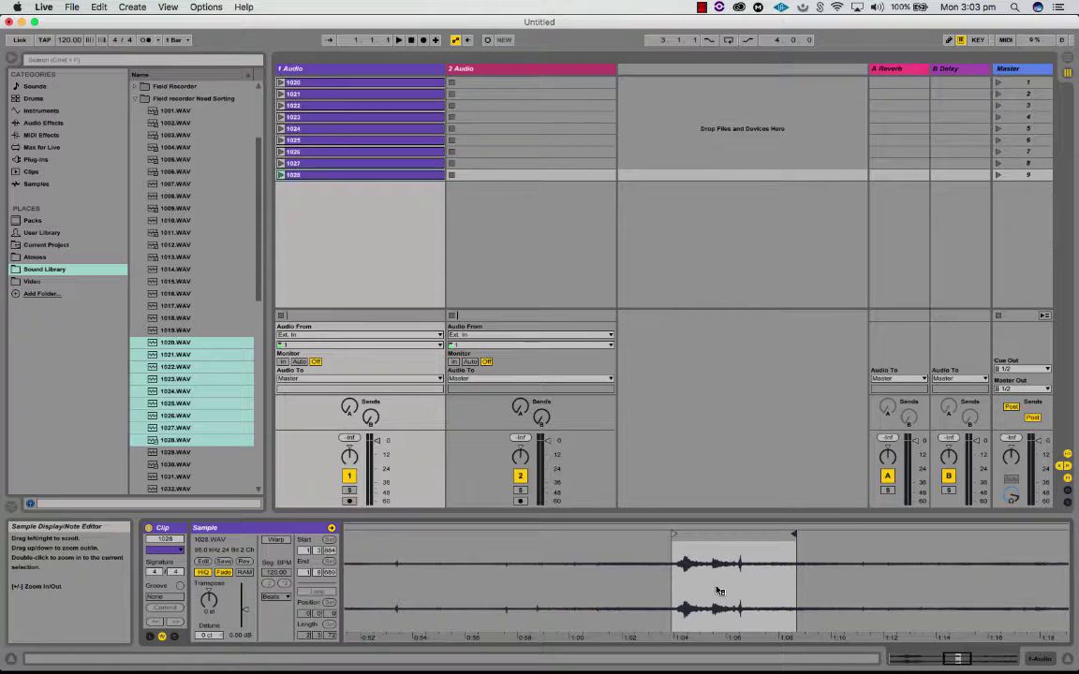
{"action": "right_click", "coordinate": [728, 593]}
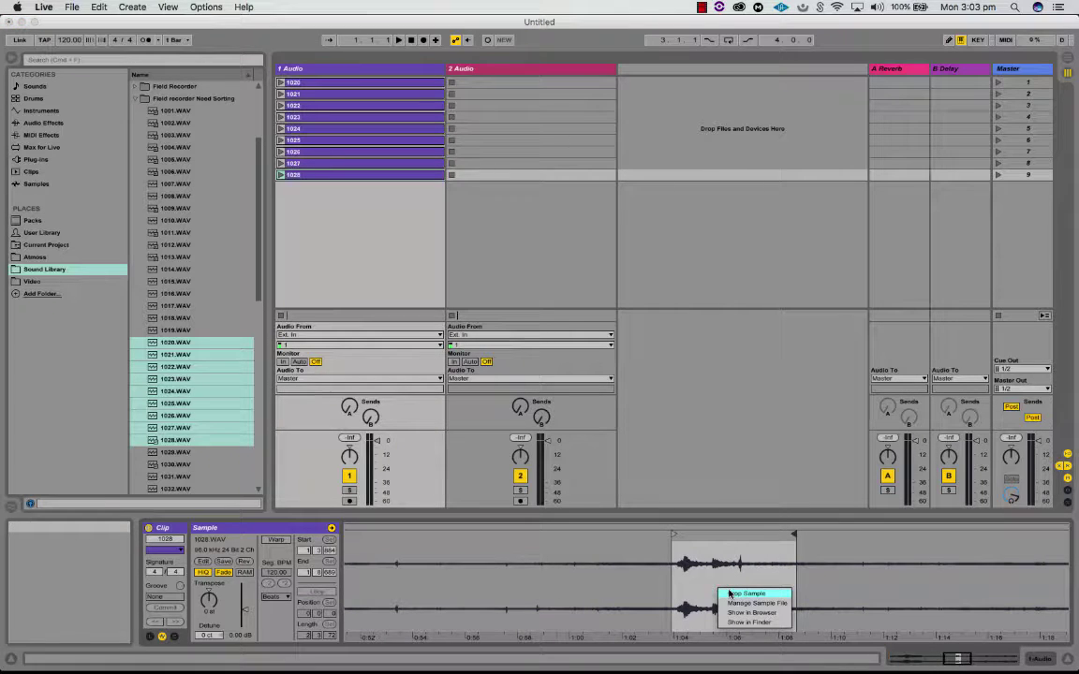
{"action": "left_click", "coordinate": [740, 593]}
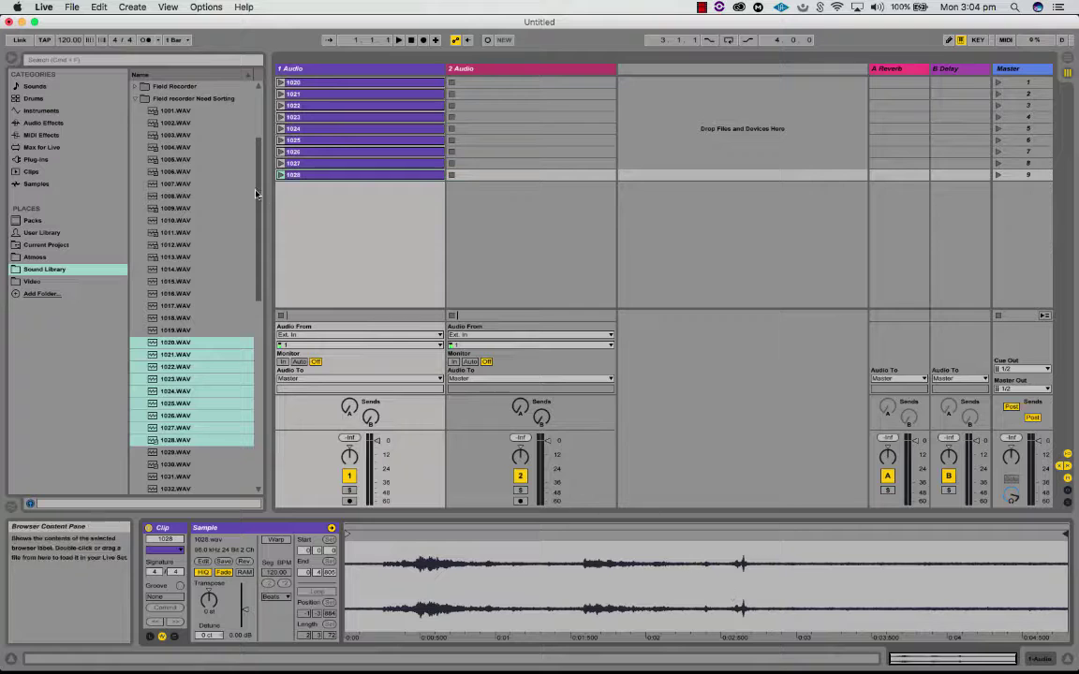
{"action": "left_click", "coordinate": [72, 7]}
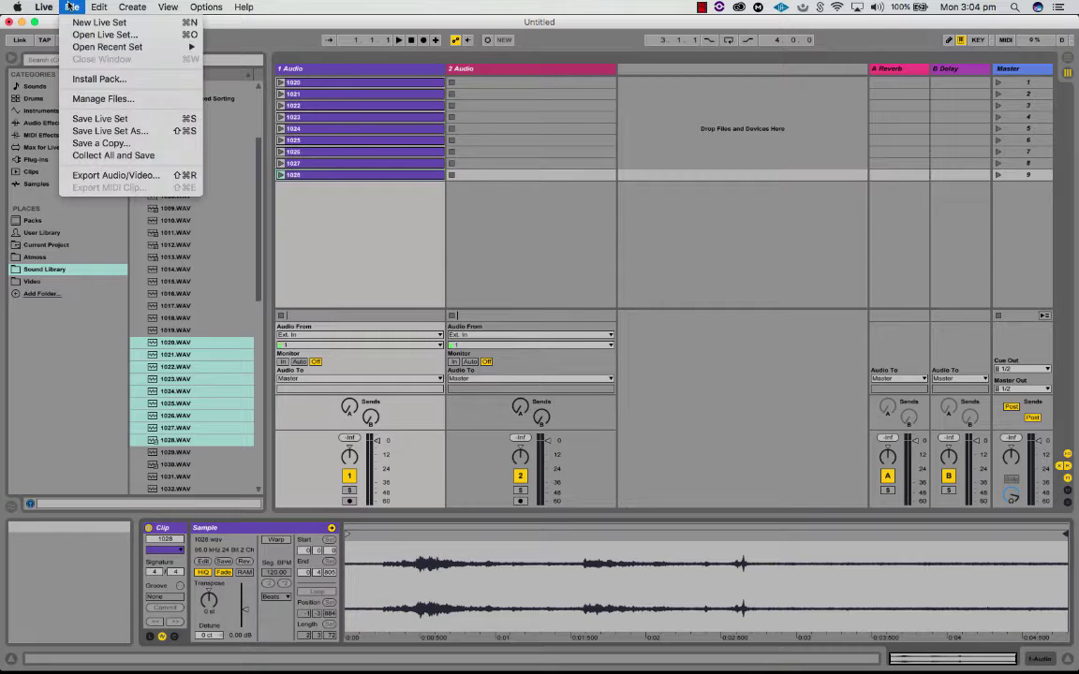
{"action": "left_click", "coordinate": [94, 157]}
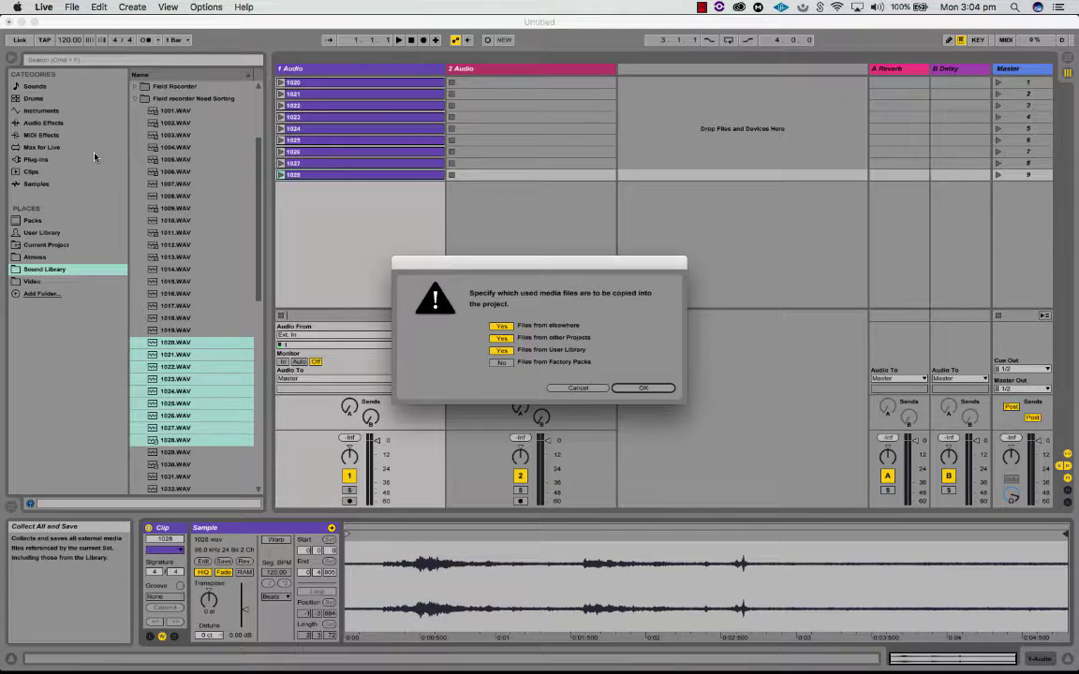
{"action": "left_click", "coordinate": [580, 388]}
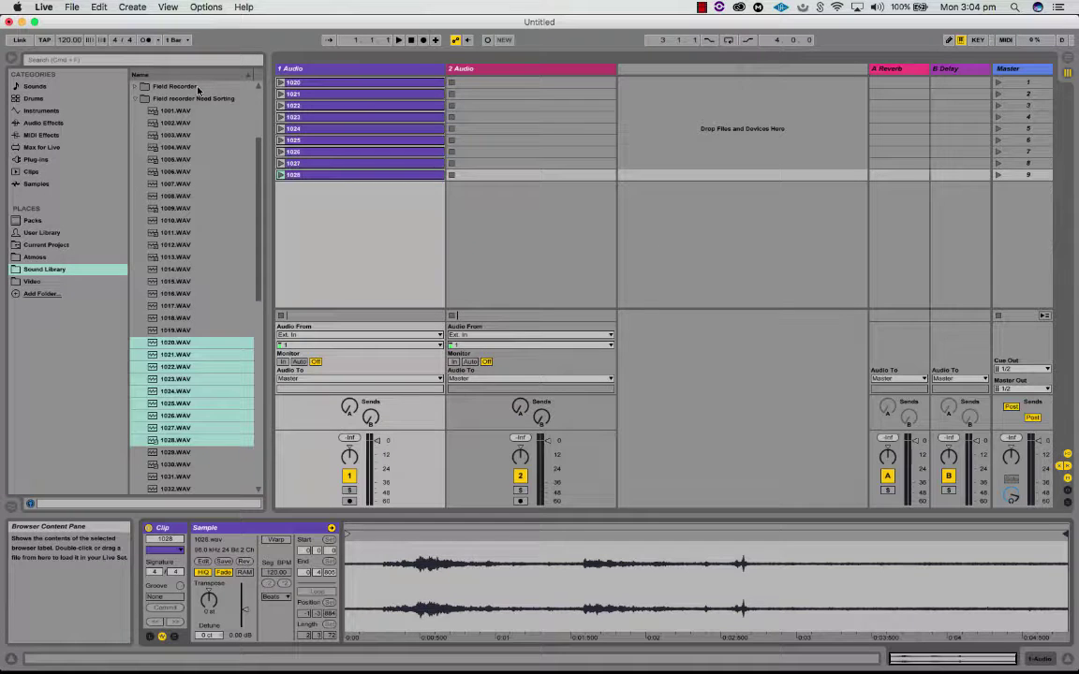
- Save the Live Set to the Desktop as Batch Edit Test
{"action": "key", "text": "super+s"}
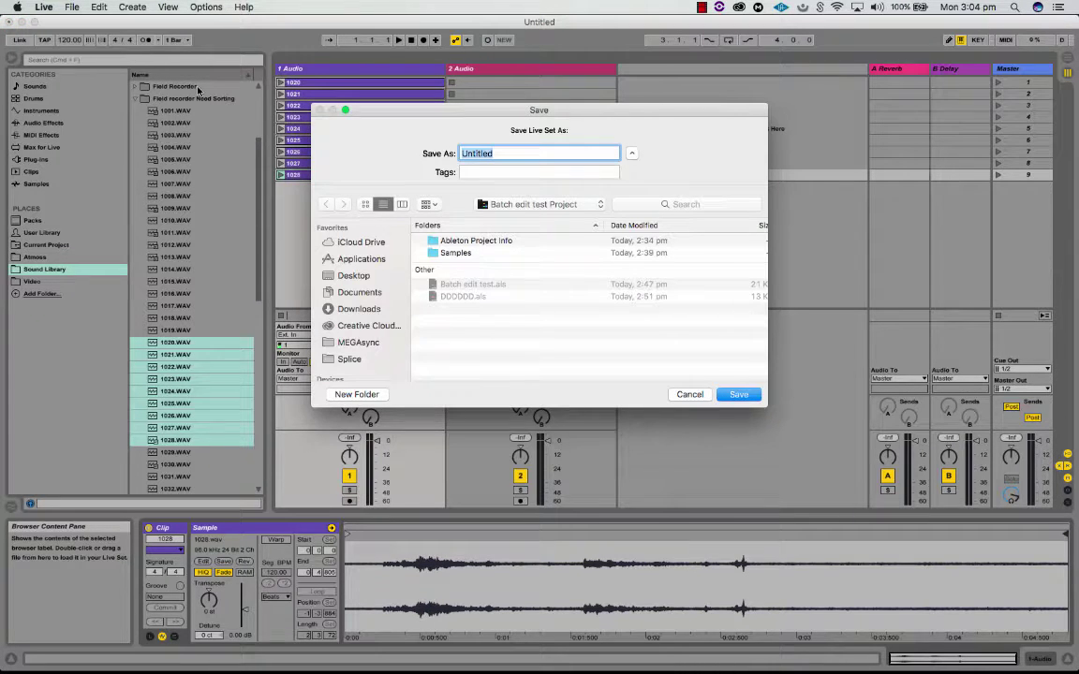
{"action": "type", "text": "Batch Edit Test"}
{"action": "left_click", "coordinate": [342, 275]}
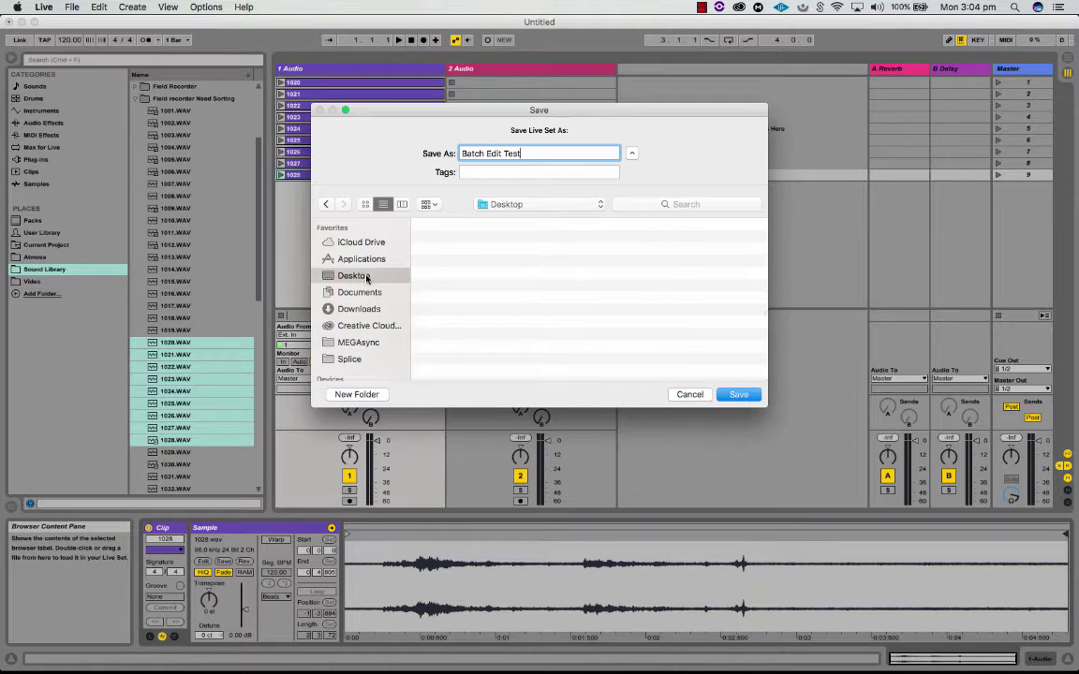
{"action": "left_click", "coordinate": [740, 394]}
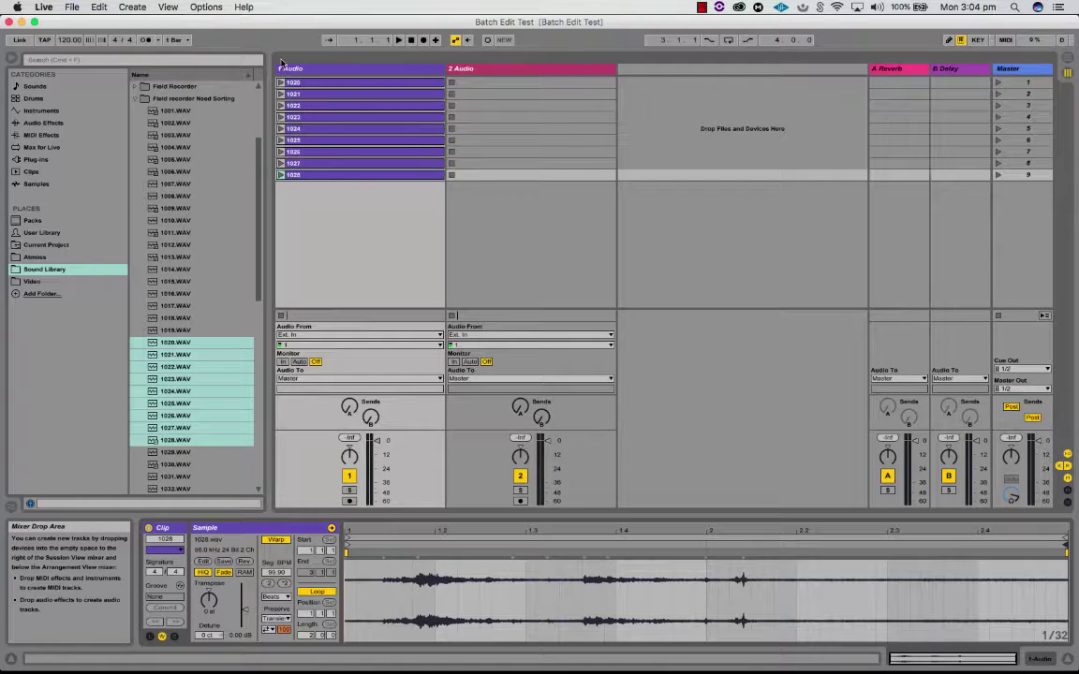
- Collect all and save the set, copying files from elsewhere, other projects and the User Library into the project
{"action": "left_click", "coordinate": [69, 9]}
{"action": "left_click", "coordinate": [820, 6]}
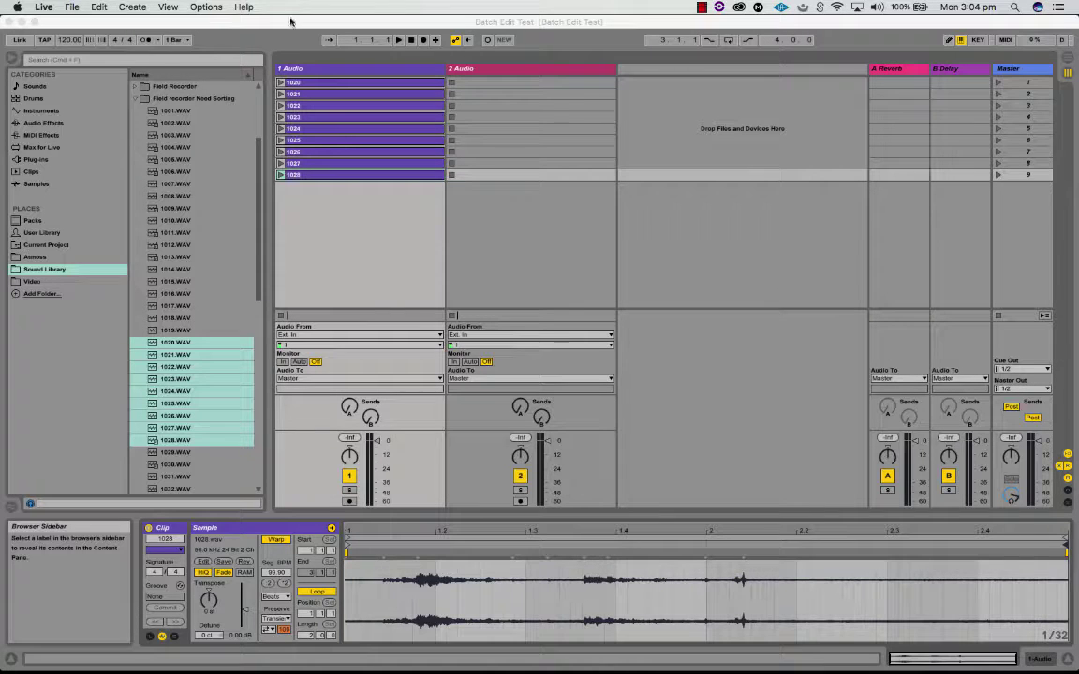
{"action": "left_click", "coordinate": [72, 7]}
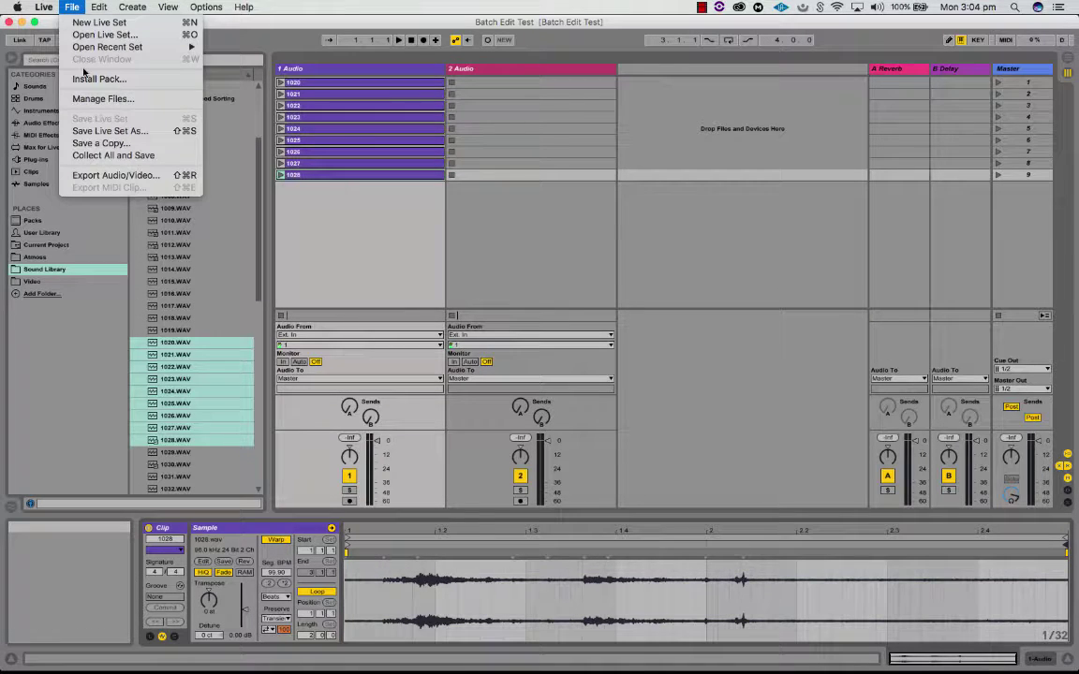
{"action": "left_click", "coordinate": [93, 156]}
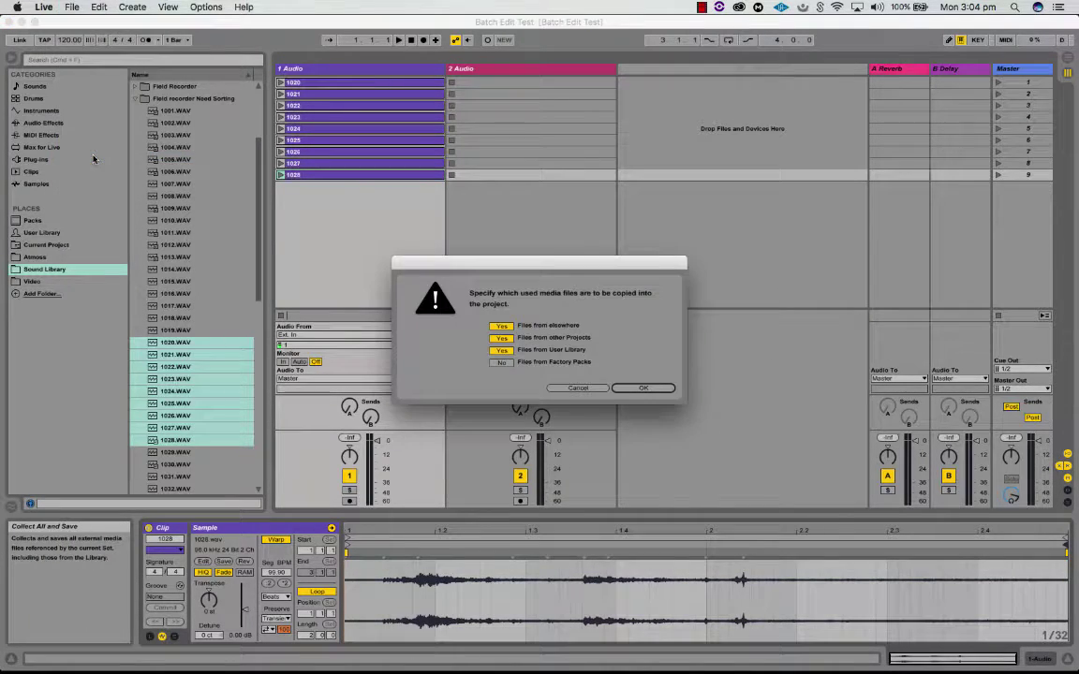
{"action": "key", "text": "Return"}
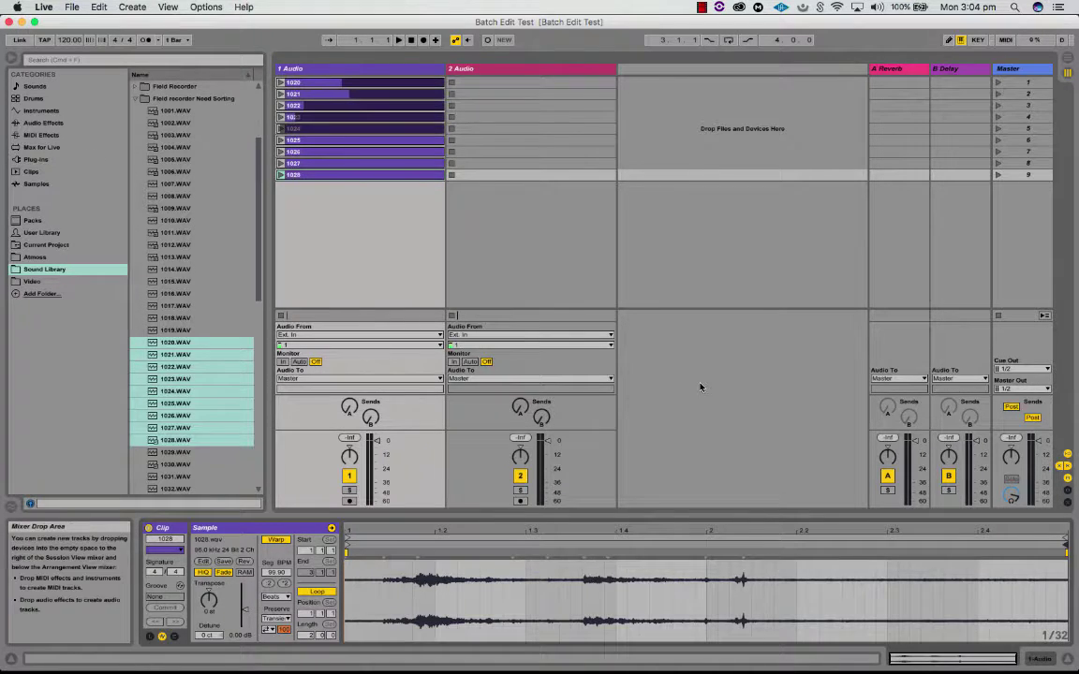
- Switch to Finder and examine the Imported and Processed/Crop sample folders inside Batch Edit Test Project on the desktop
{"action": "key", "text": "F11"}
{"action": "left_click", "coordinate": [806, 547]}
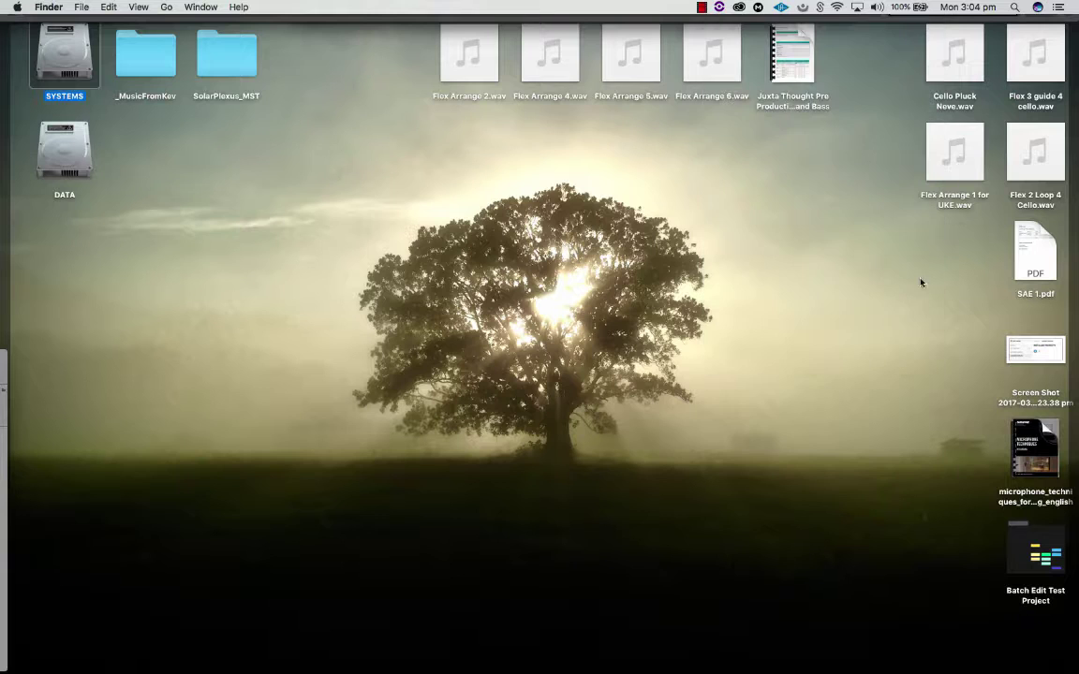
{"action": "double_click", "coordinate": [1036, 533]}
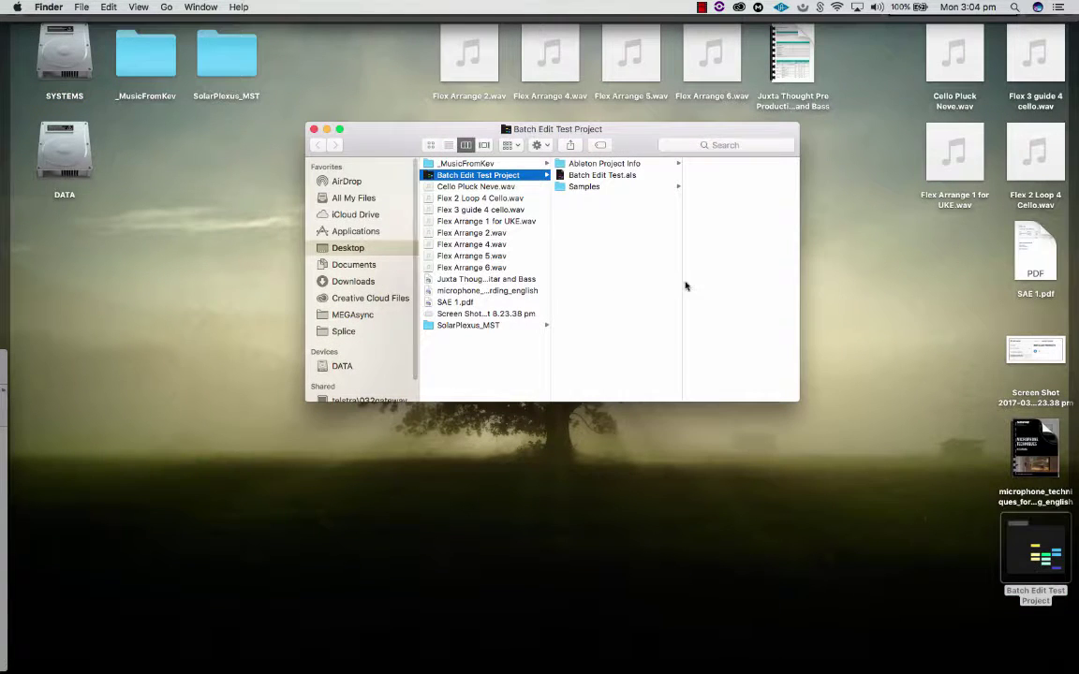
{"action": "left_click", "coordinate": [607, 186]}
{"action": "key", "text": "Right"}
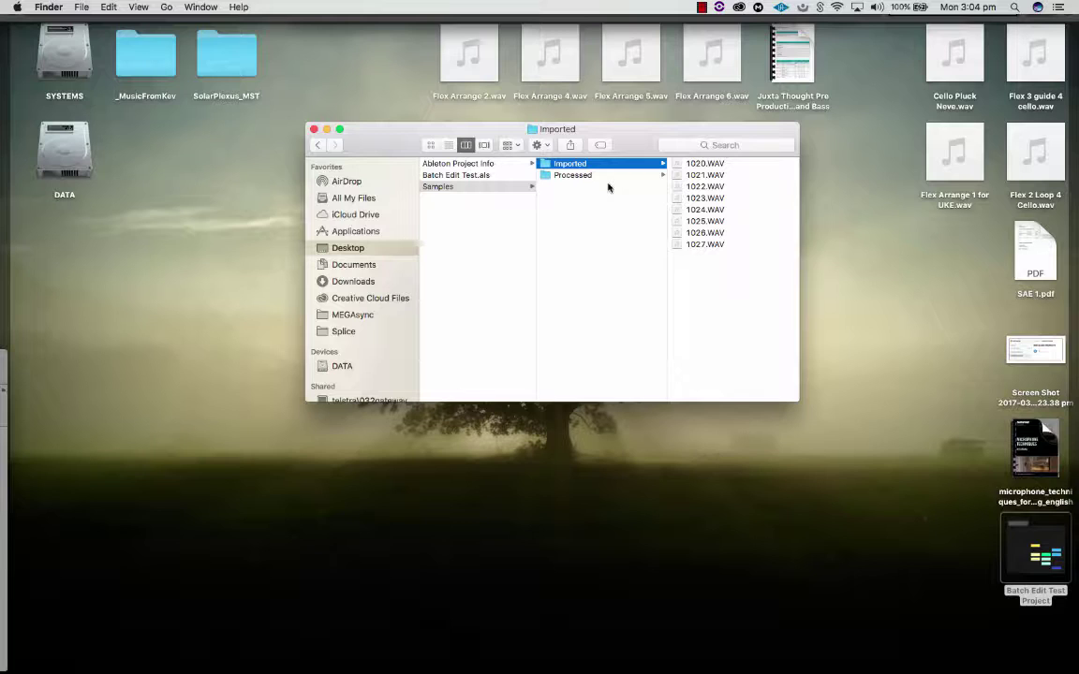
{"action": "key", "text": "Down"}
{"action": "key", "text": "Right"}
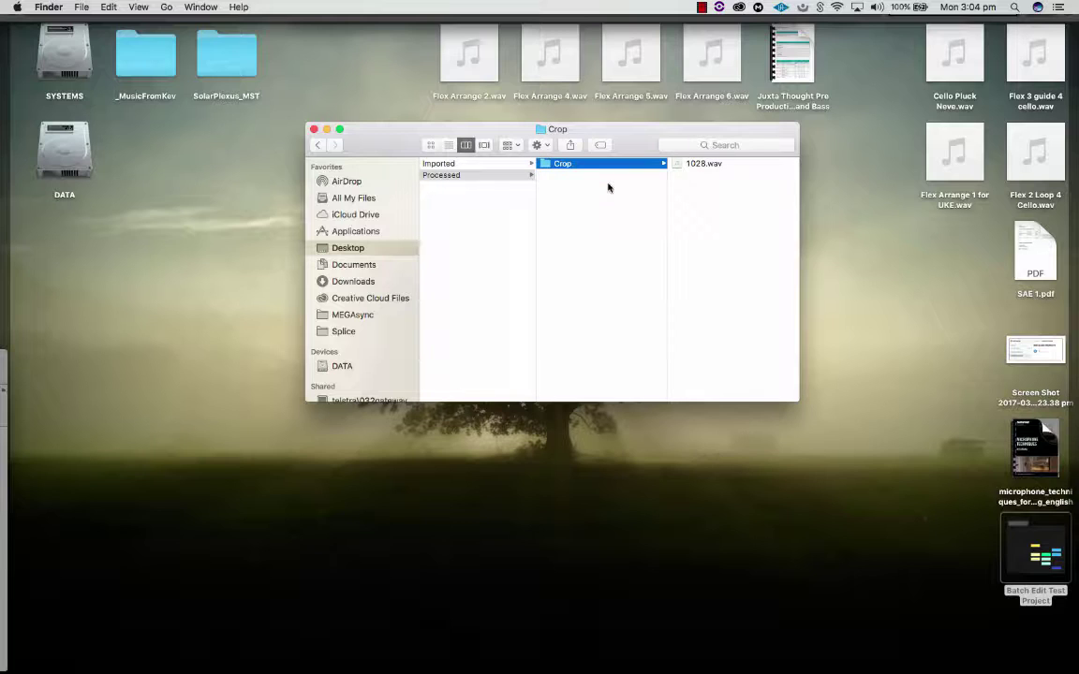
{"action": "key", "text": "Right"}
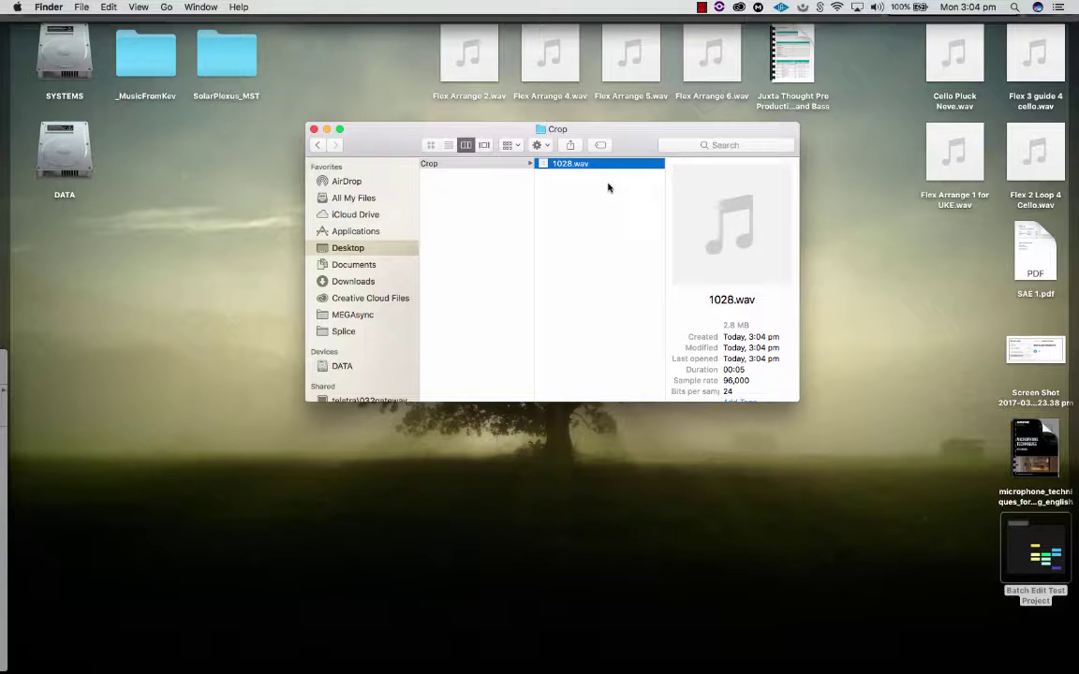
{"action": "key", "text": "Left"}
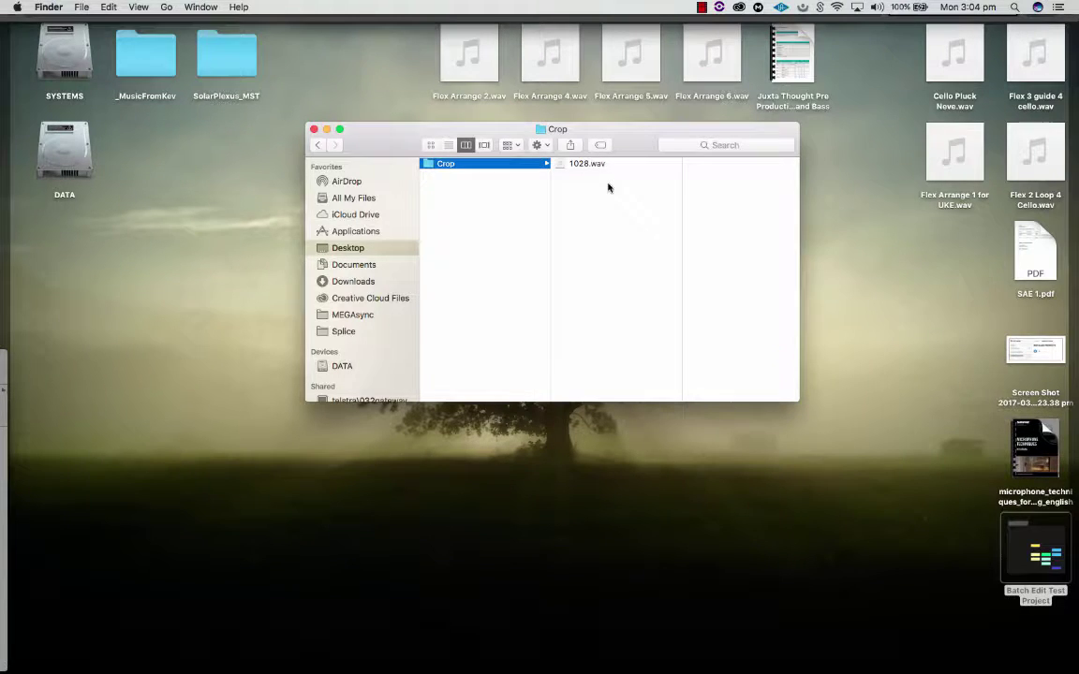
{"action": "key", "text": "Left"}
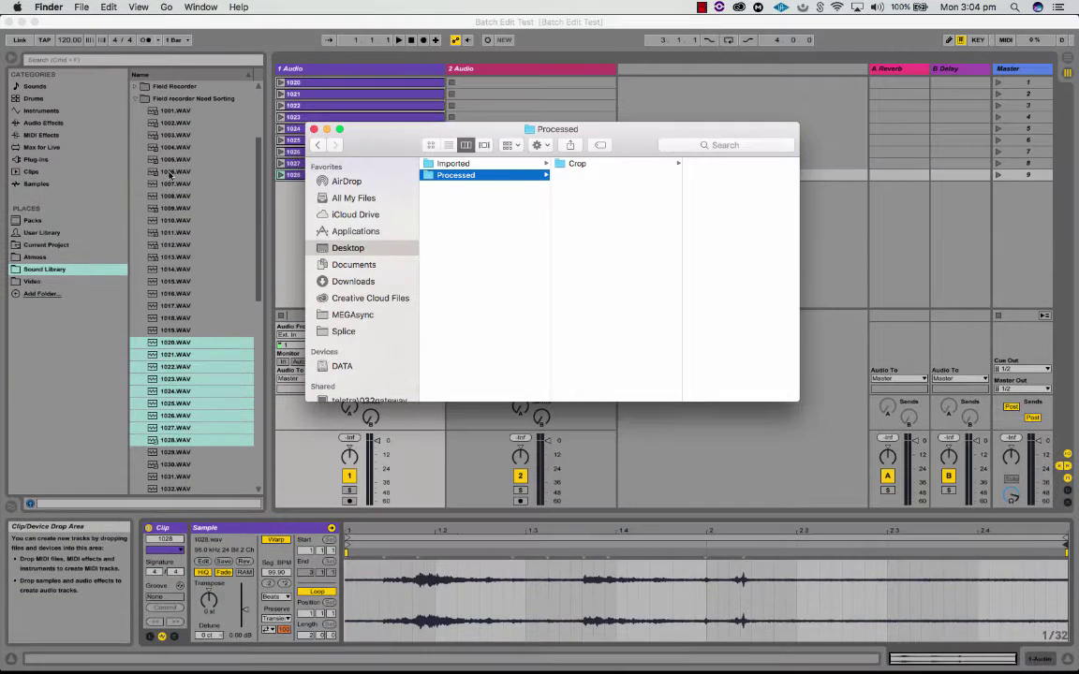
- Switch back to Ableton Live and set clip 1027's start marker at about 0:27
{"action": "left_click", "coordinate": [296, 255]}
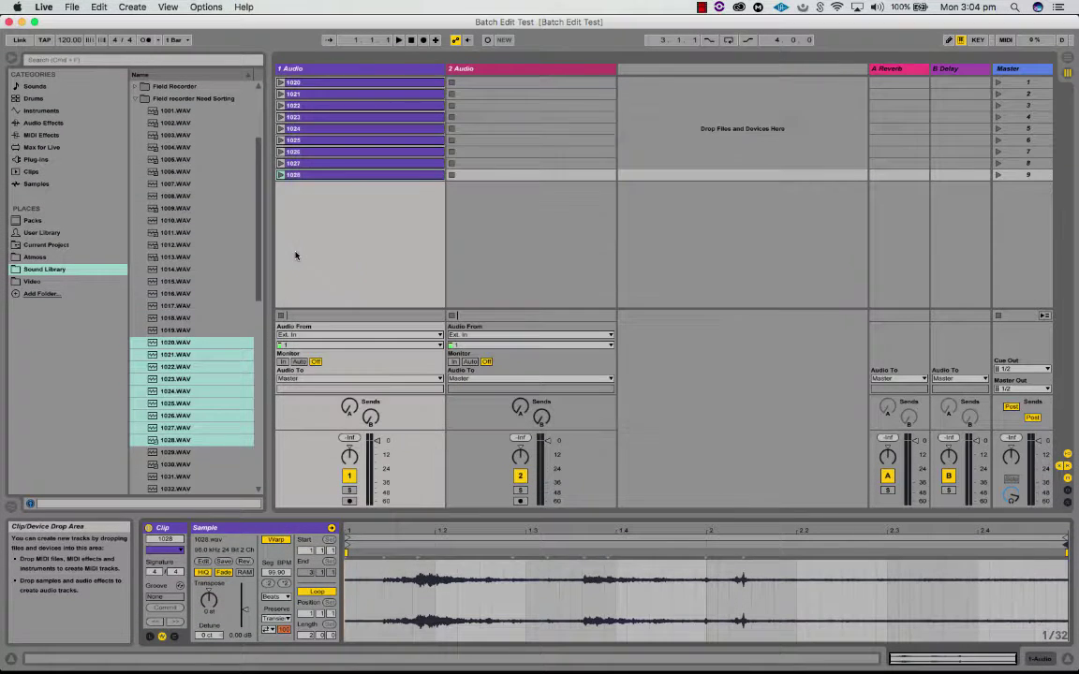
{"action": "left_click", "coordinate": [329, 163]}
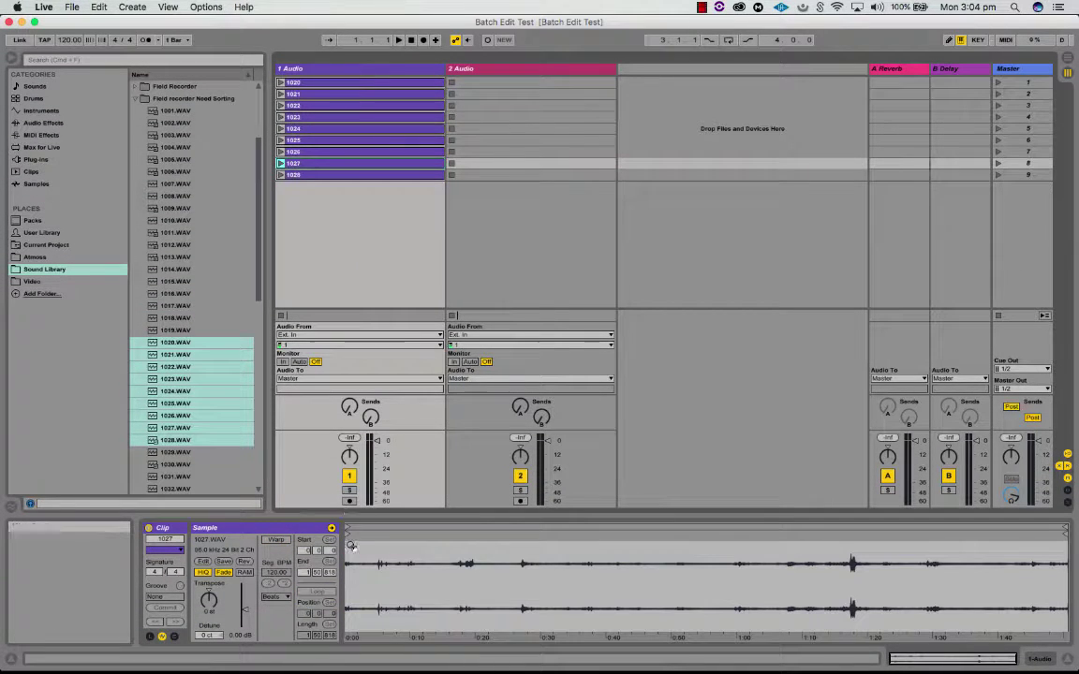
{"action": "left_click_drag", "start_coordinate": [347, 533], "coordinate": [522, 537]}
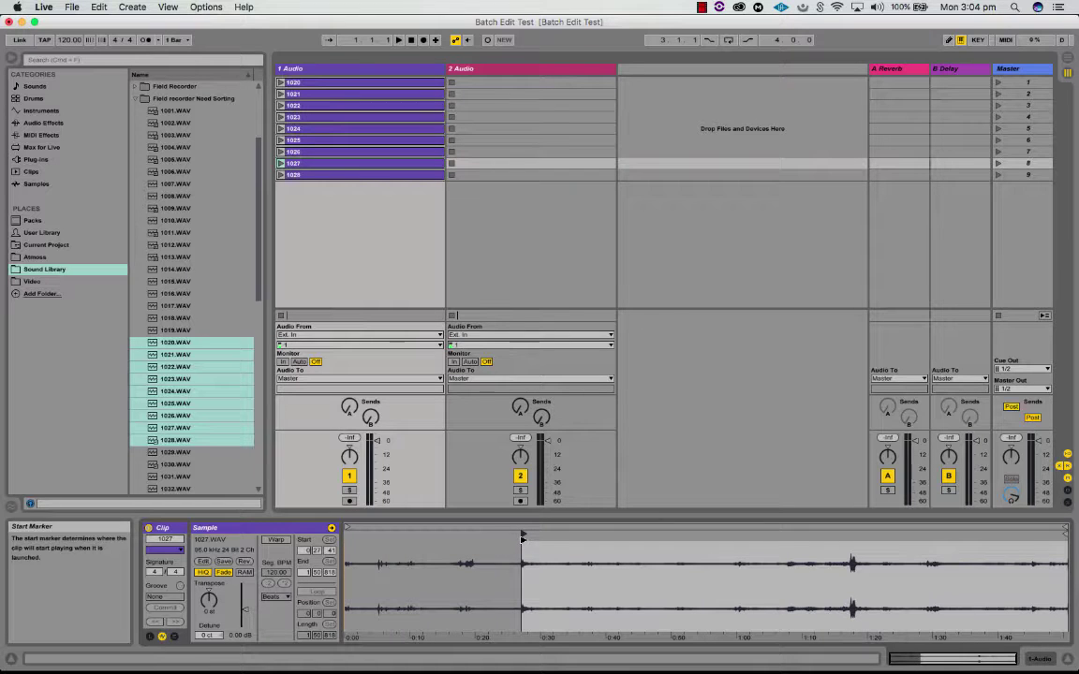
- Rename clip 1027 with the author's first name followed by "Test"
{"action": "left_click", "coordinate": [298, 163]}
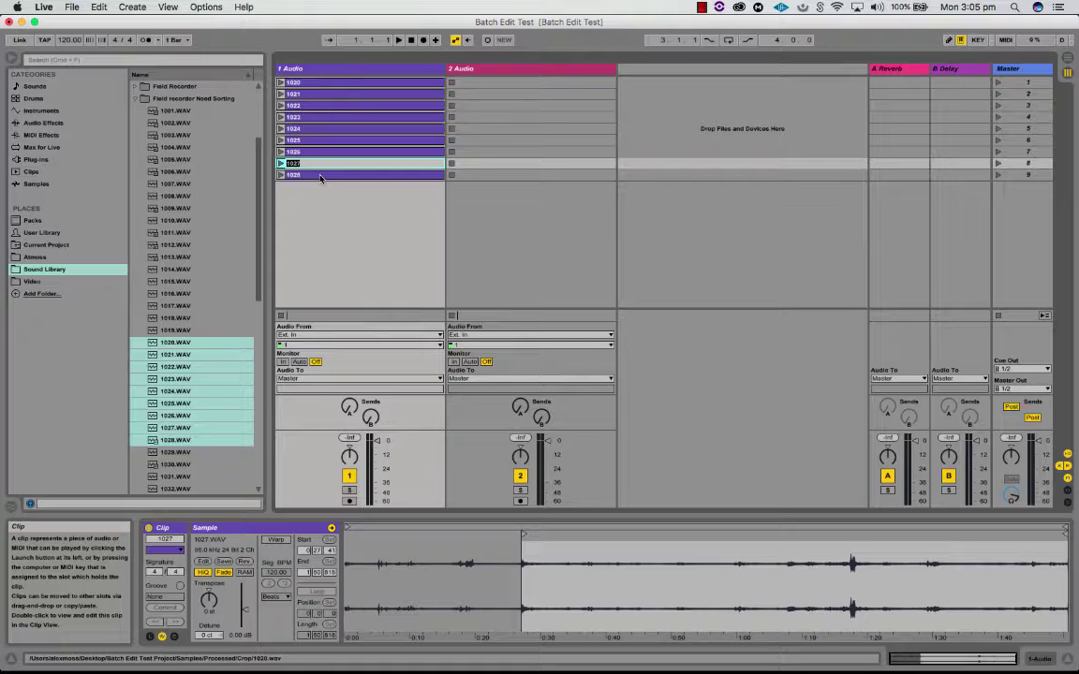
{"action": "type", "text": "0ROP"}
{"action": "key", "text": "BackSpace"}
{"action": "left_click", "coordinate": [316, 165]}
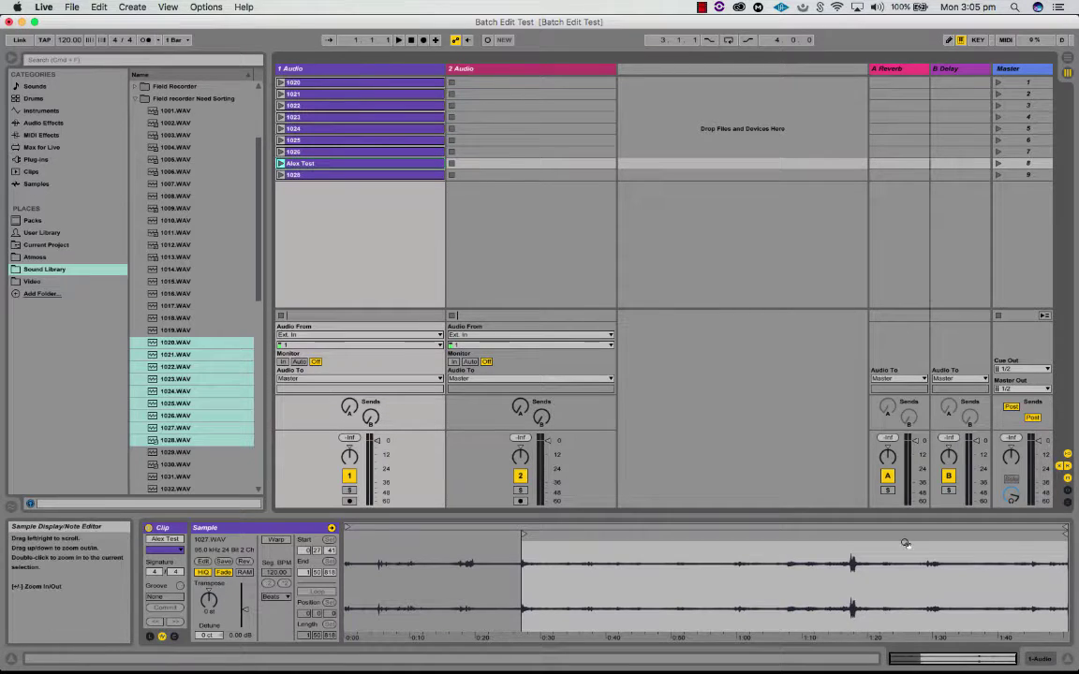
- Trim the renamed clip to the section from about 1:17 to 1:25 and crop its sample
{"action": "left_click_drag", "start_coordinate": [523, 533], "coordinate": [850, 533]}
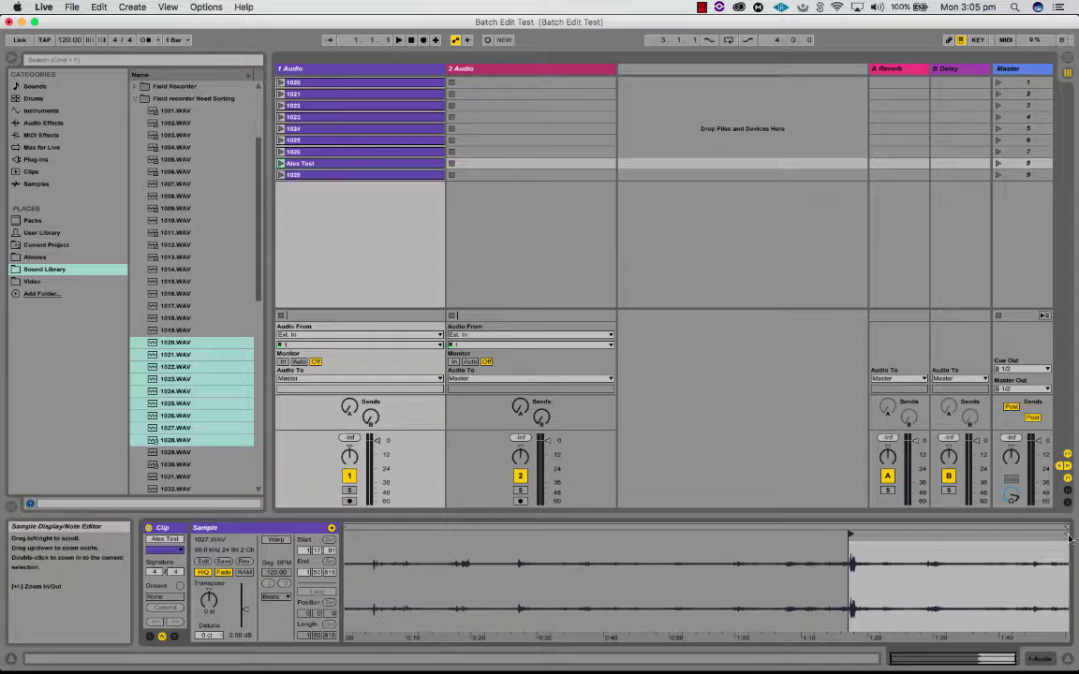
{"action": "left_click_drag", "start_coordinate": [1064, 534], "coordinate": [899, 534]}
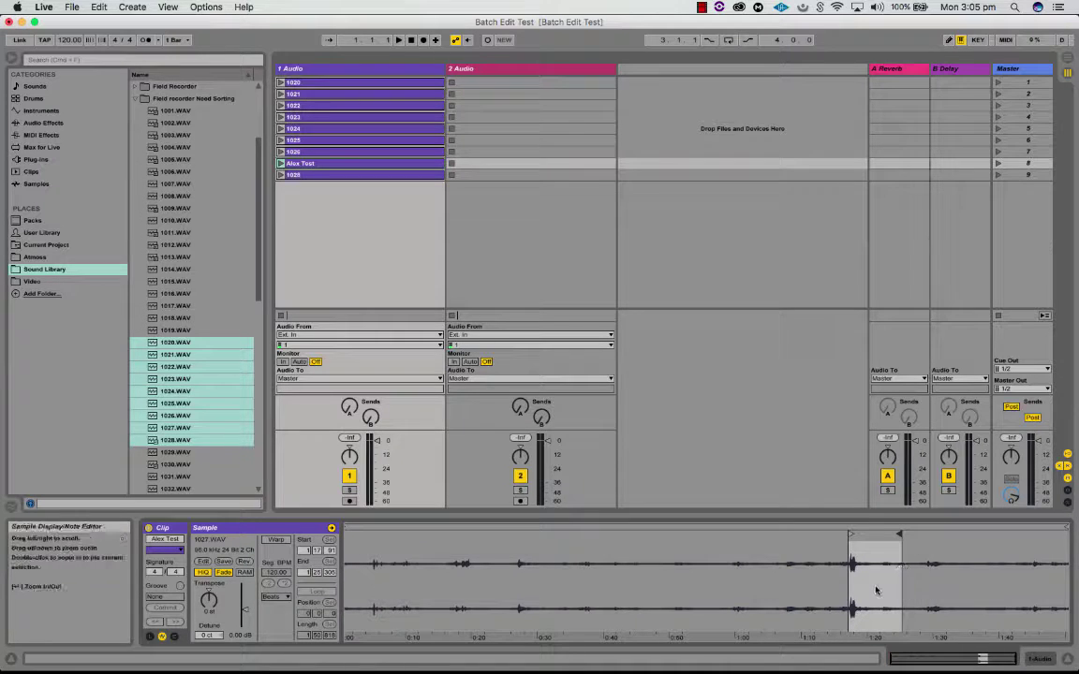
{"action": "right_click", "coordinate": [879, 587]}
{"action": "left_click", "coordinate": [899, 593]}
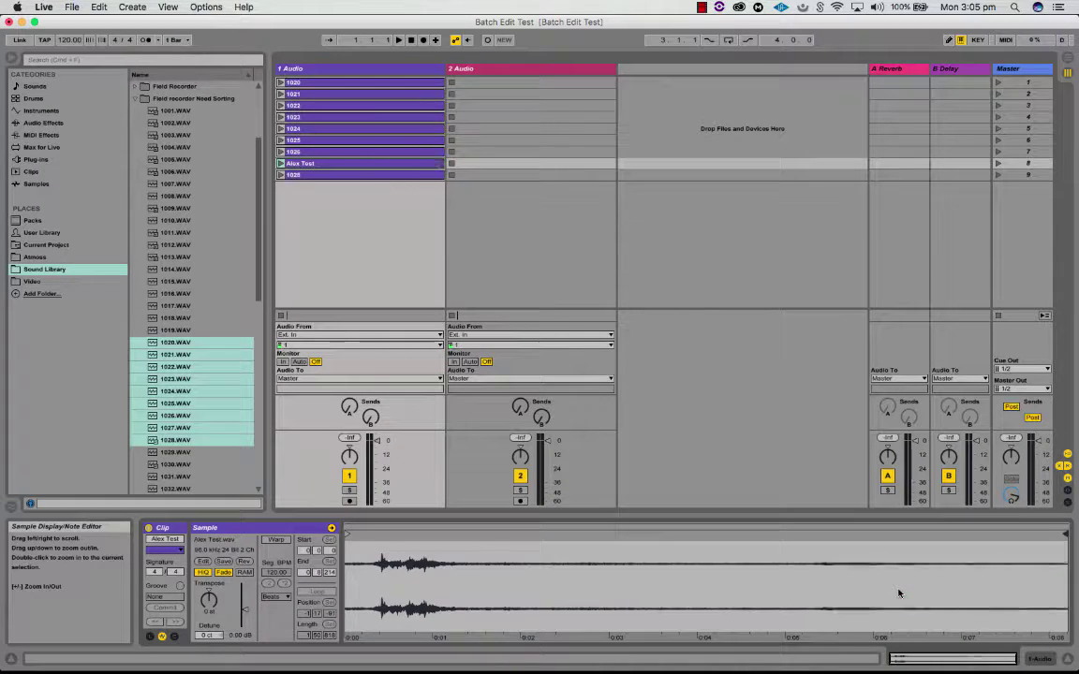
- Show the cropped clip's file in Finder and examine its name and details in the Crop folder
{"action": "left_click", "coordinate": [309, 176]}
{"action": "left_click", "coordinate": [316, 167]}
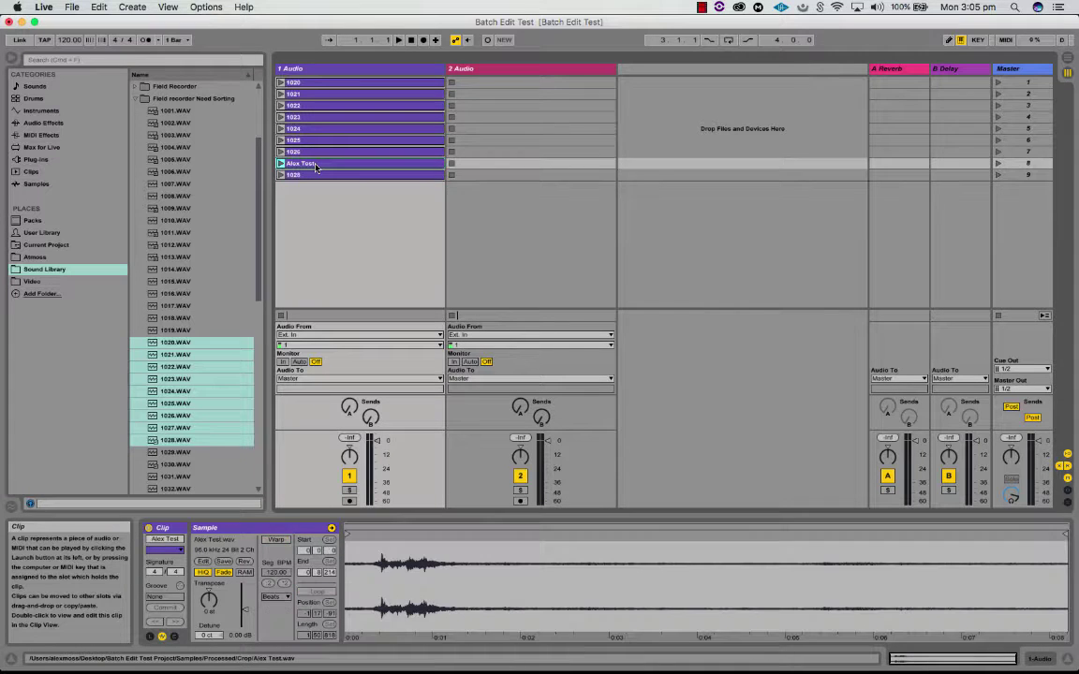
{"action": "right_click", "coordinate": [316, 167]}
{"action": "left_click", "coordinate": [354, 240]}
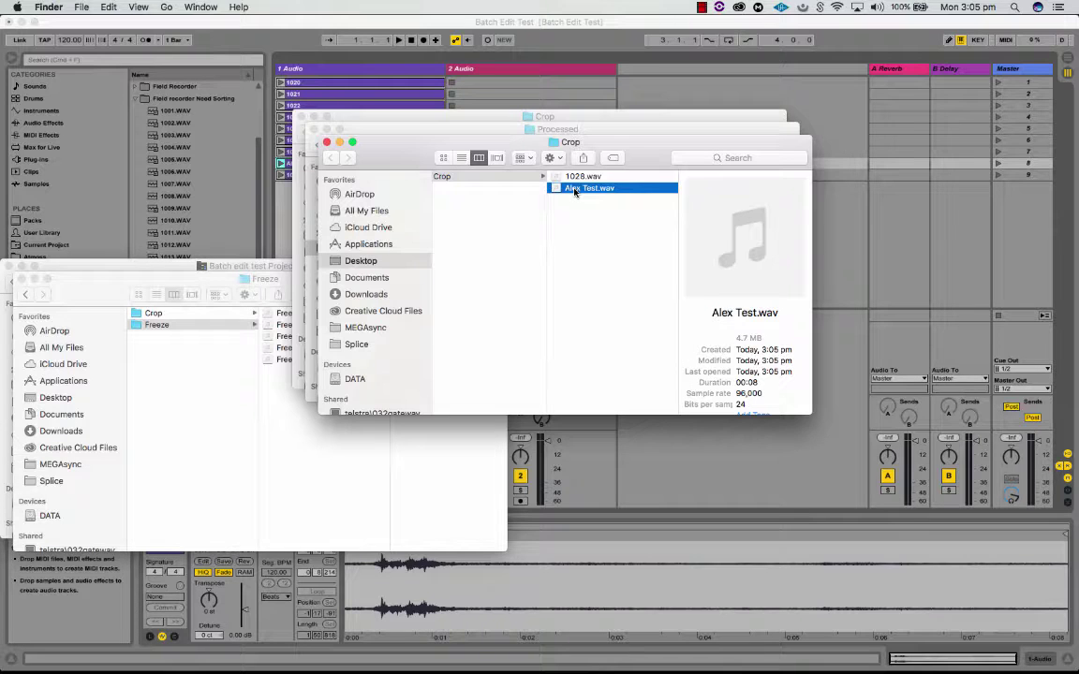
{"action": "left_click", "coordinate": [574, 188]}
{"action": "left_click", "coordinate": [573, 218]}
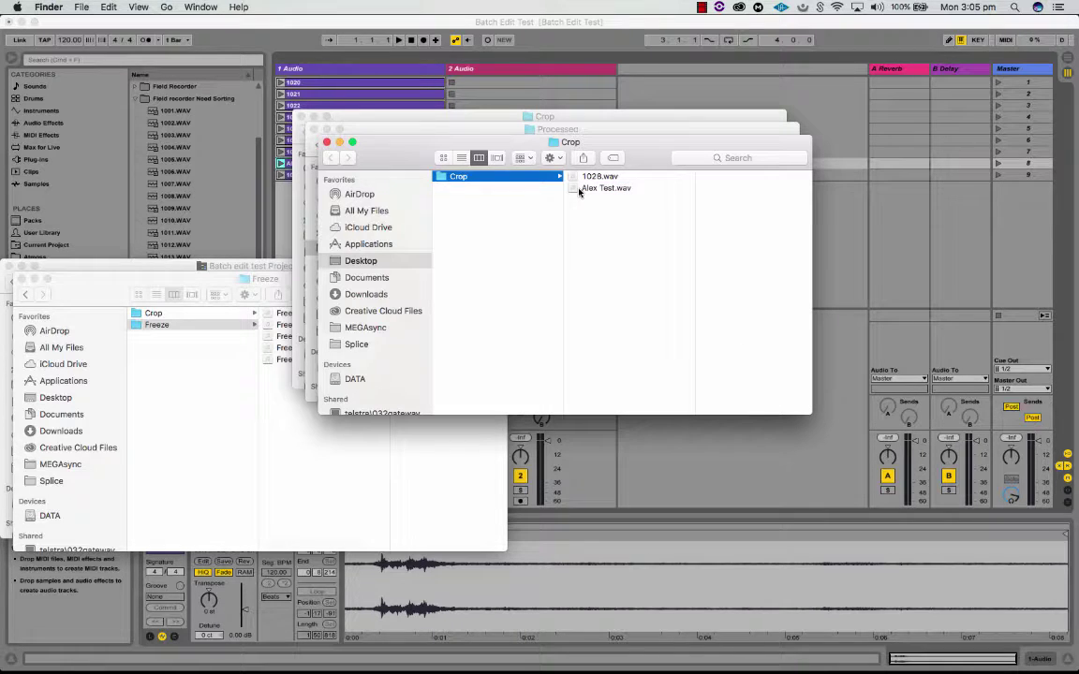
{"action": "left_click", "coordinate": [579, 190]}
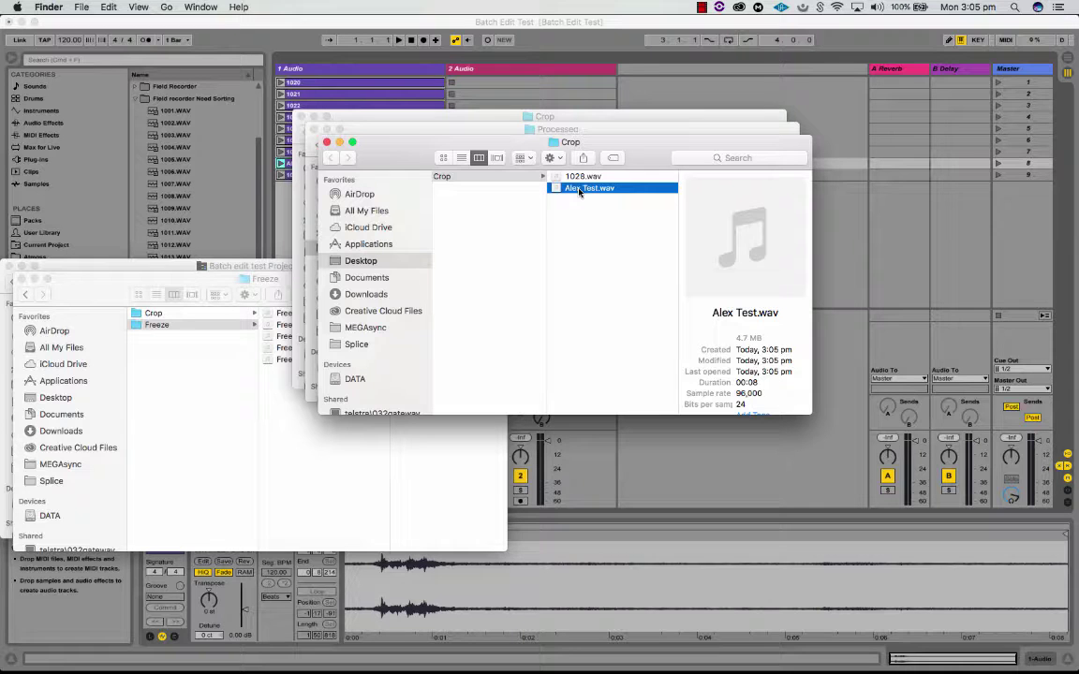
{"action": "left_click", "coordinate": [578, 196]}
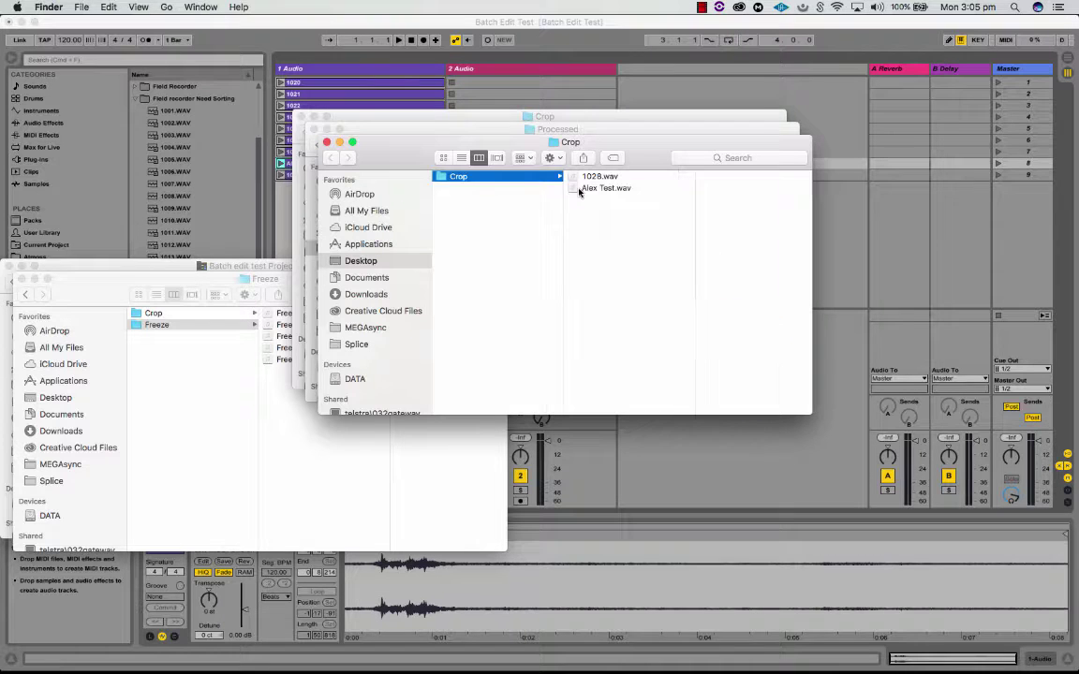
- Close all open Finder windows and switch back to Ableton Live
{"action": "left_click", "coordinate": [326, 142]}
{"action": "left_click", "coordinate": [314, 128]}
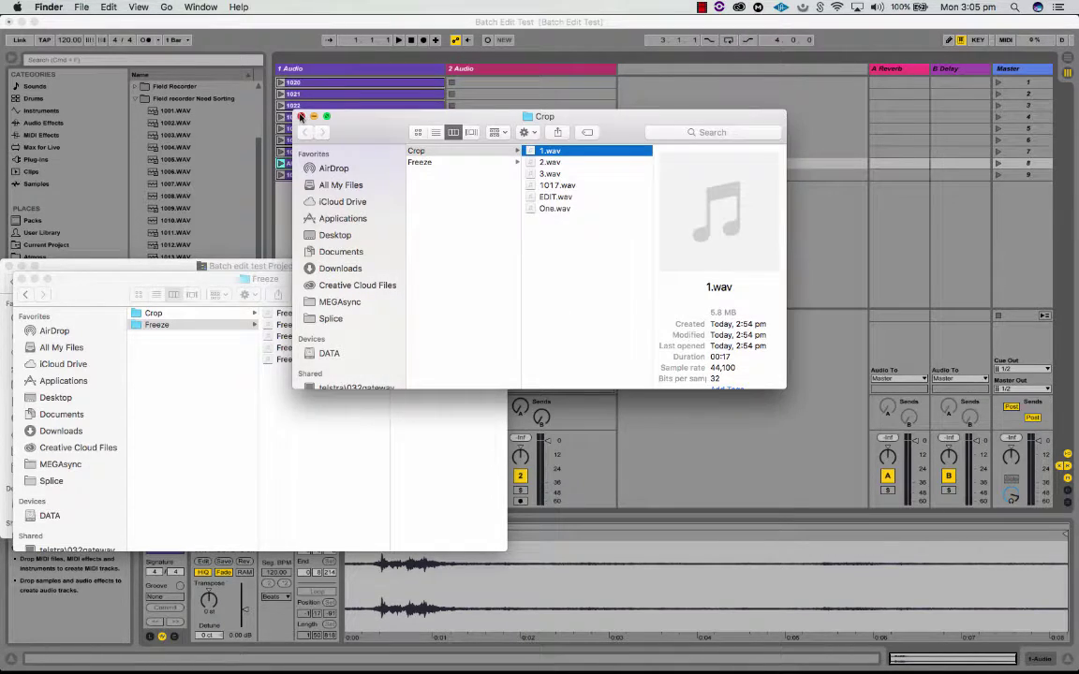
{"action": "left_click", "coordinate": [300, 116]}
{"action": "left_click", "coordinate": [21, 280]}
{"action": "left_click", "coordinate": [11, 266]}
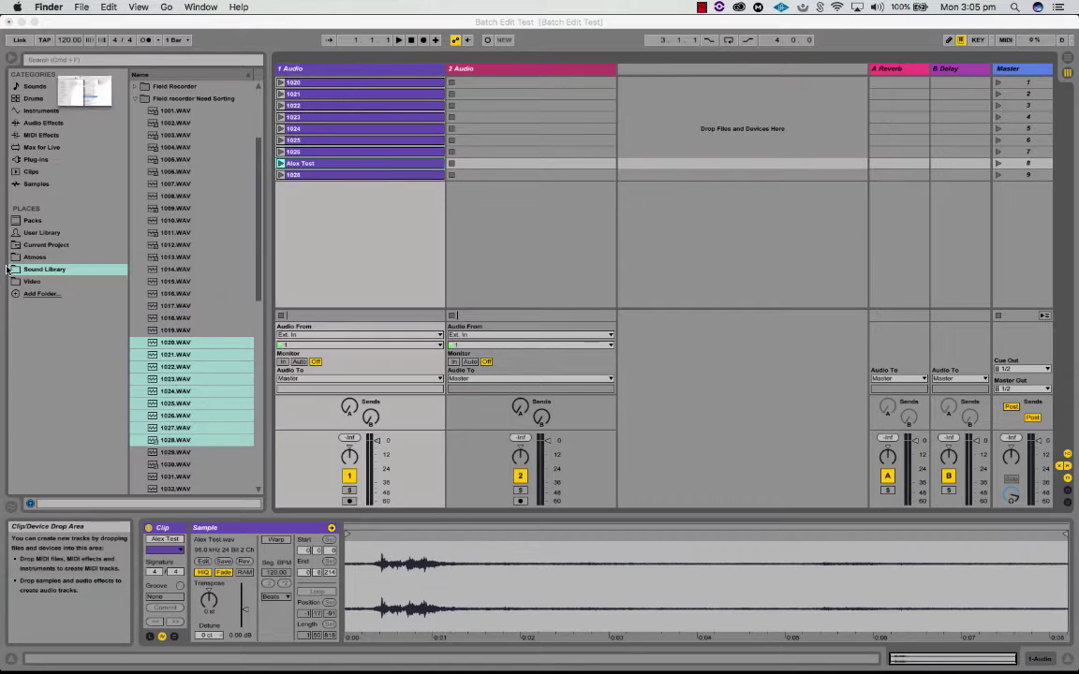
{"action": "left_click", "coordinate": [340, 280]}
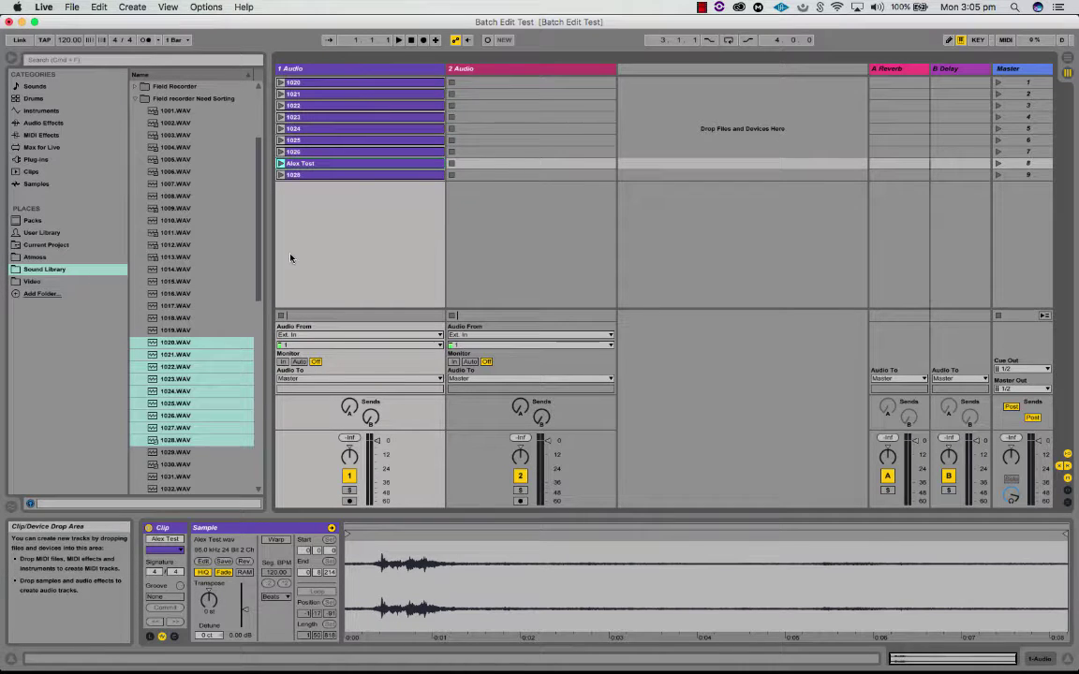
- Add EQ Eight to the 1 Audio track with a low cut at about 123 Hz and a 4.09 dB high-shelf boost at 5.01 kHz
{"action": "left_click", "coordinate": [47, 123]}
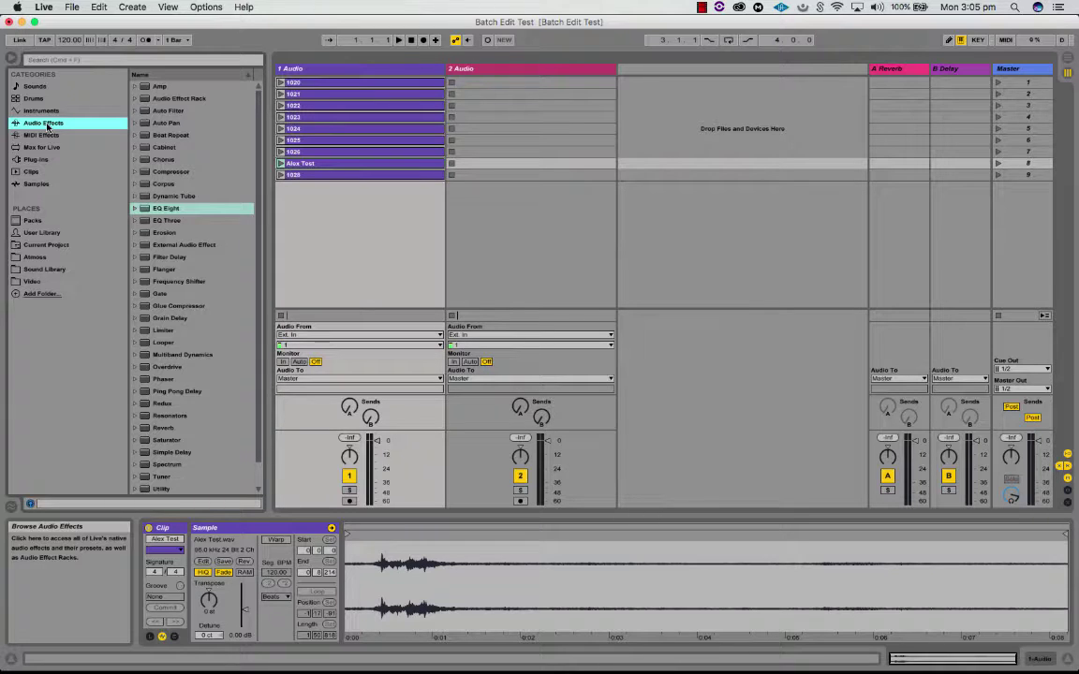
{"action": "left_click_drag", "start_coordinate": [138, 205], "coordinate": [324, 69]}
{"action": "left_click", "coordinate": [194, 626]}
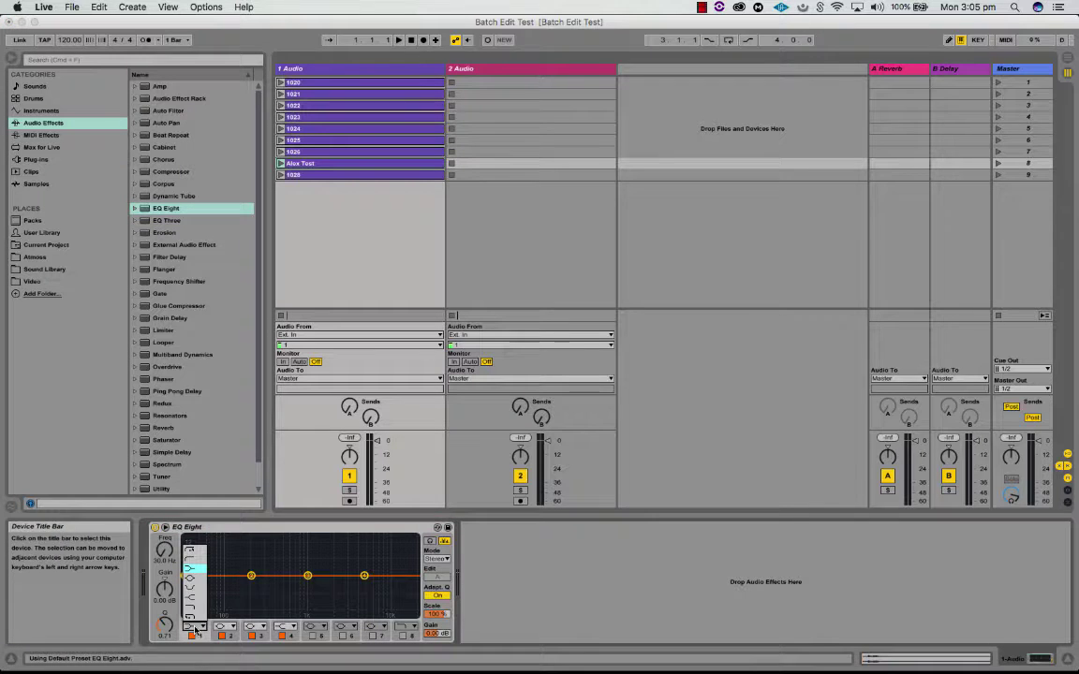
{"action": "left_click", "coordinate": [192, 553]}
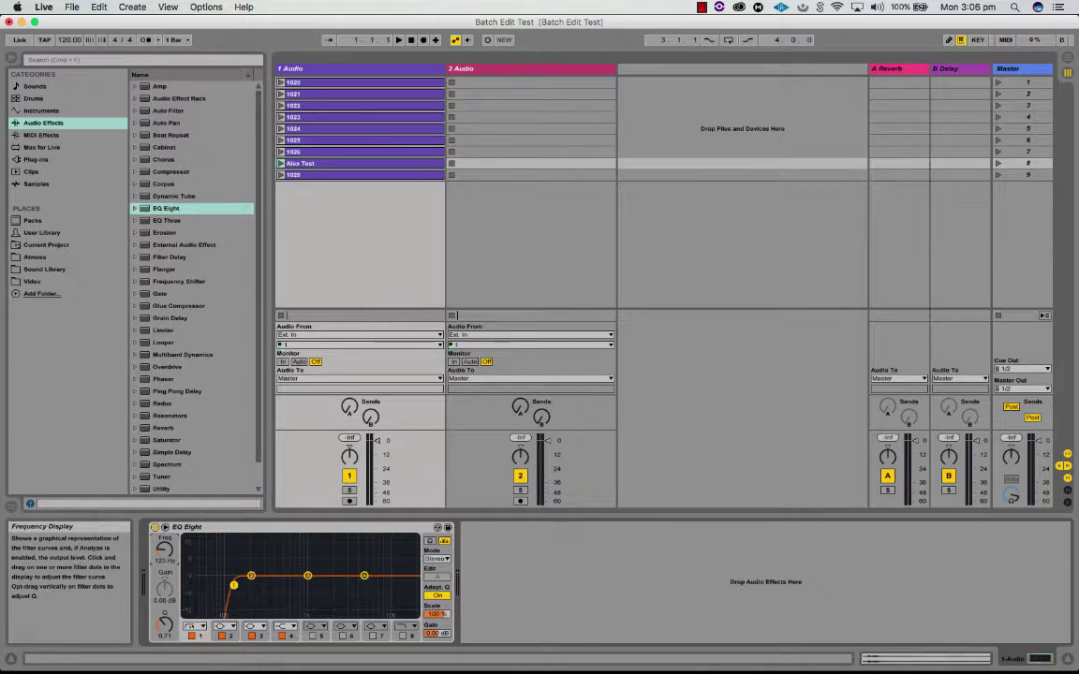
{"action": "left_click_drag", "start_coordinate": [365, 575], "coordinate": [364, 566]}
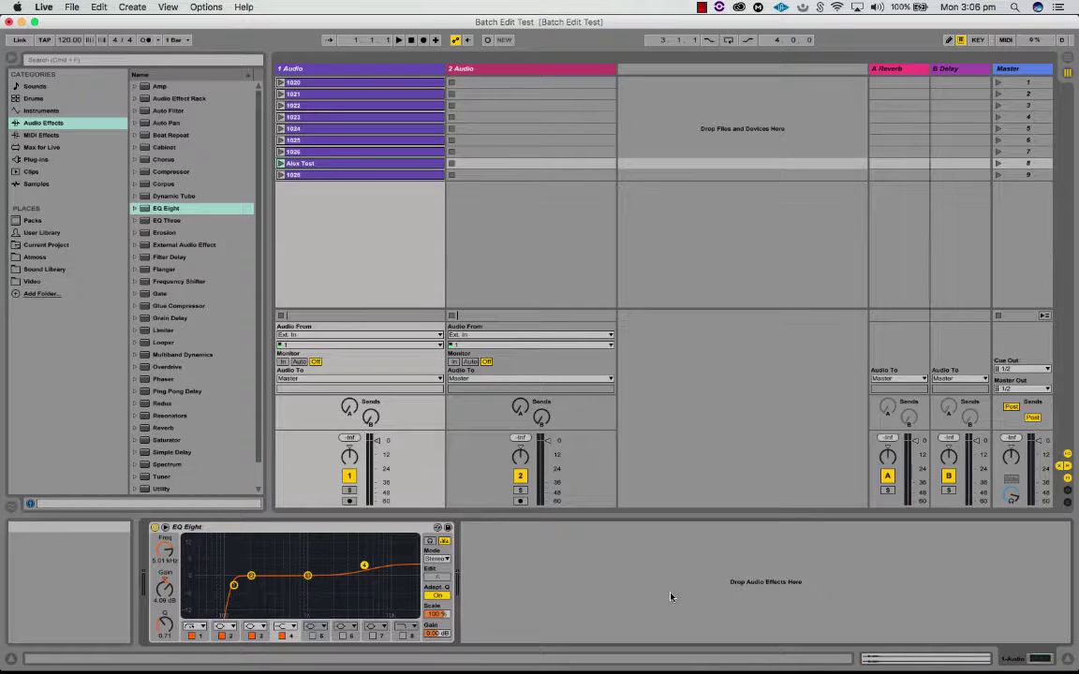
- Rename the 1 Audio track as Field Recorder
{"action": "left_click", "coordinate": [326, 72]}
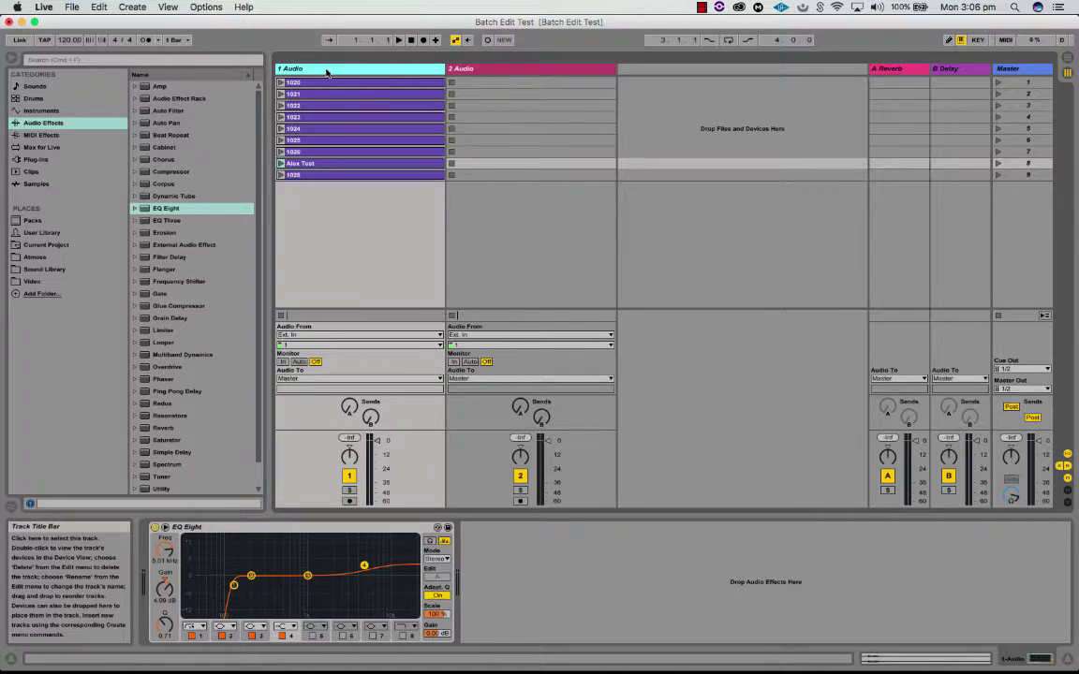
{"action": "key", "text": "super+r"}
{"action": "type", "text": "F"}
{"action": "type", "text": "iels"}
{"action": "left_click", "coordinate": [309, 207]}
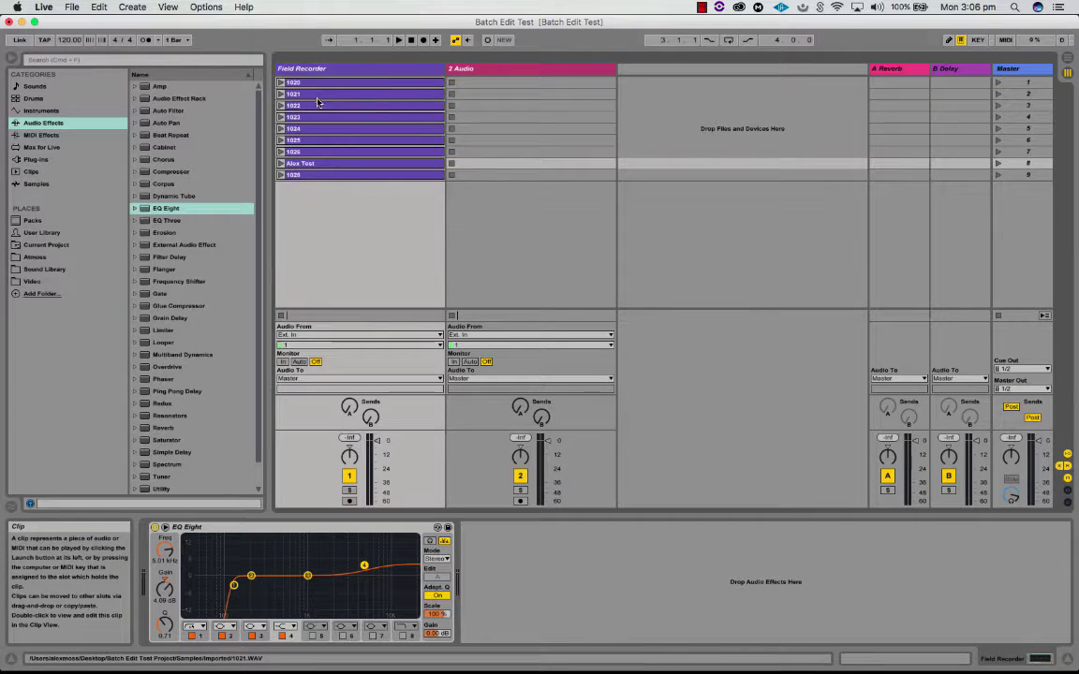
- Freeze the Field Recorder track with its EQ Eight and flatten it to new audio
{"action": "left_click", "coordinate": [259, 530]}
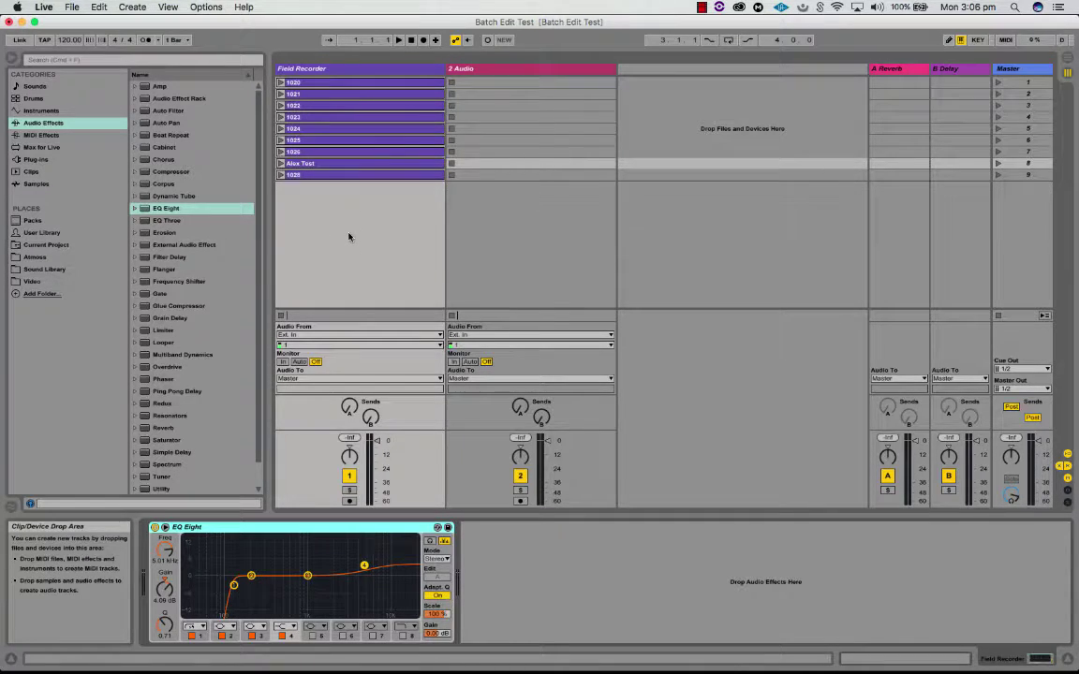
{"action": "left_click", "coordinate": [340, 77]}
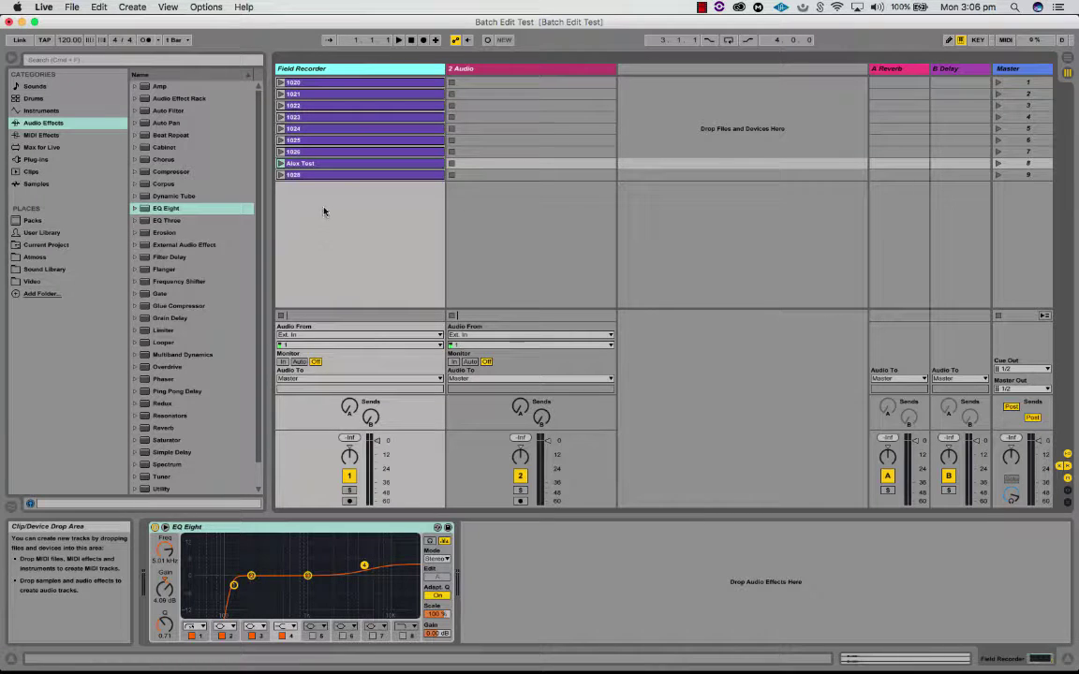
{"action": "right_click", "coordinate": [306, 71]}
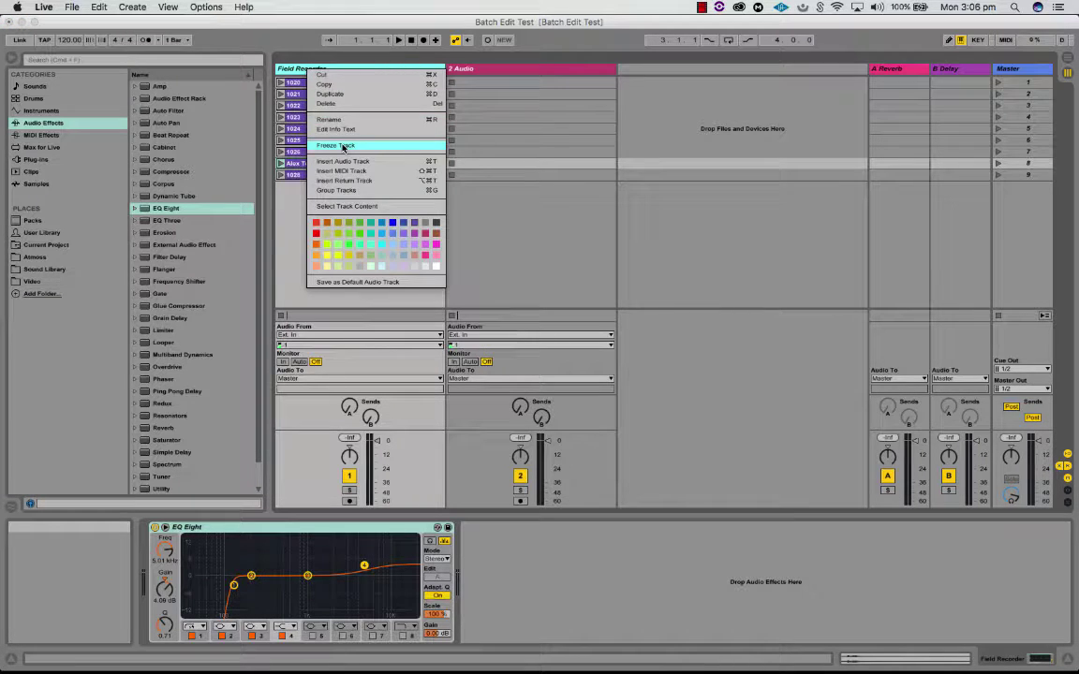
{"action": "left_click", "coordinate": [344, 146]}
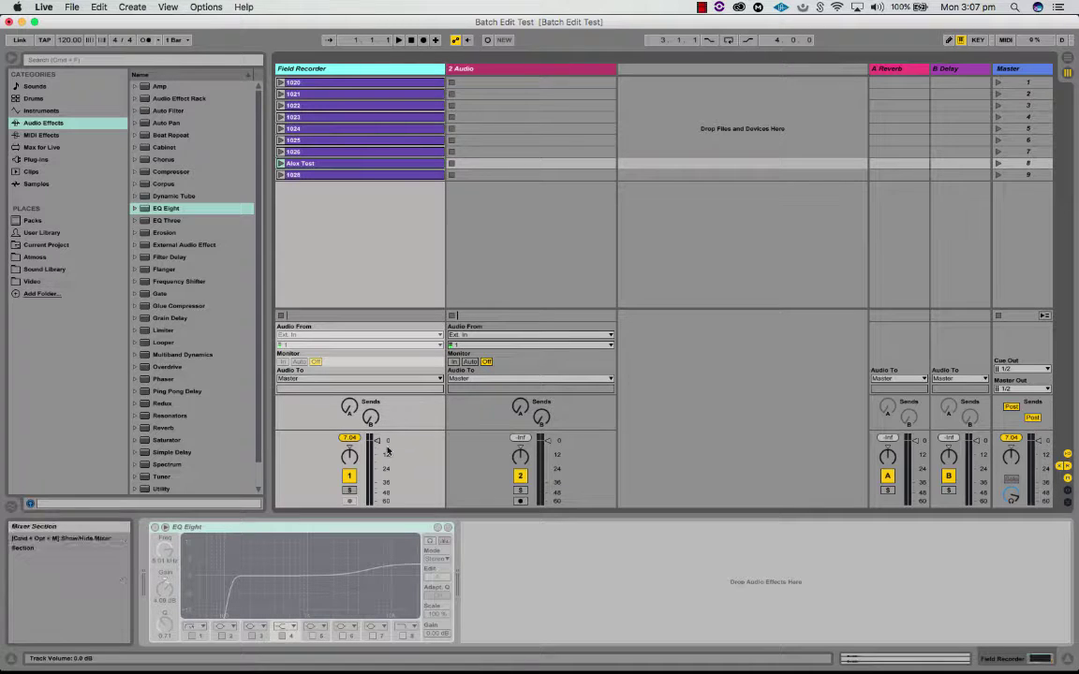
{"action": "right_click", "coordinate": [323, 87]}
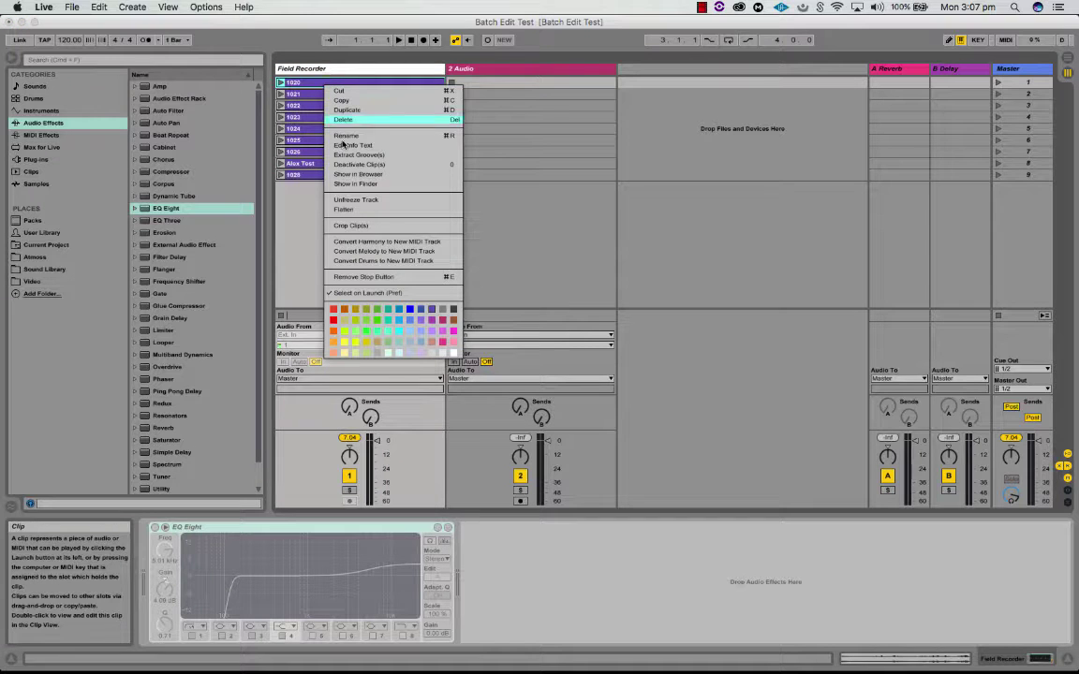
{"action": "left_click", "coordinate": [352, 210]}
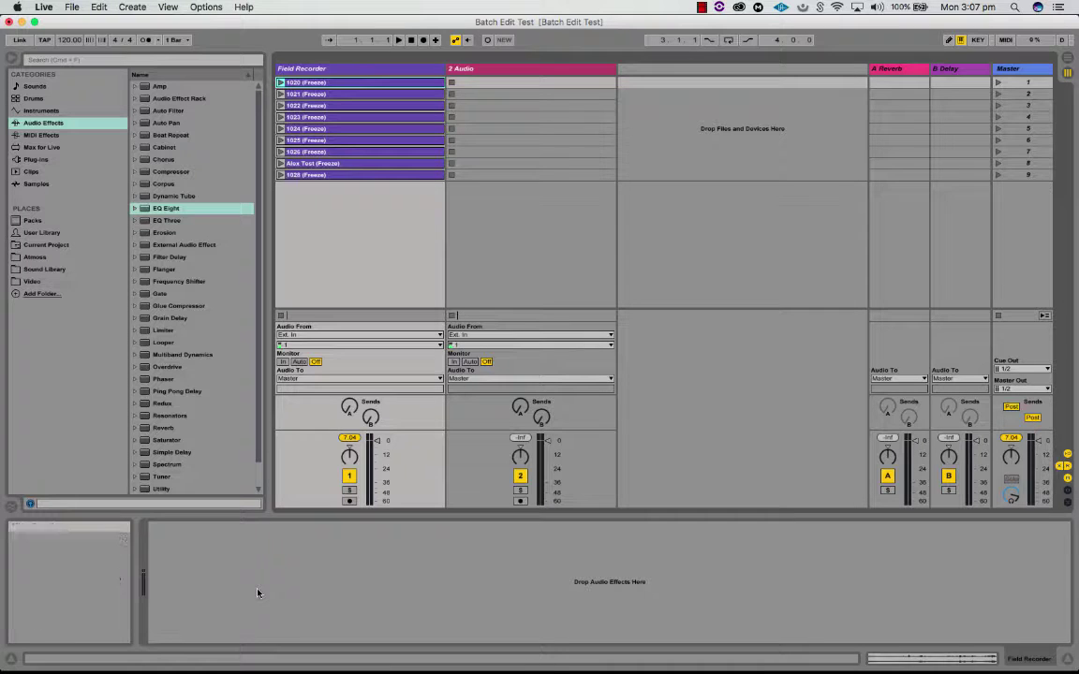
- Inspect the sample details and waveforms of the flattened clip 1022 and the cropped clip in the eighth slot
{"action": "left_click", "coordinate": [314, 94]}
{"action": "left_click", "coordinate": [315, 105]}
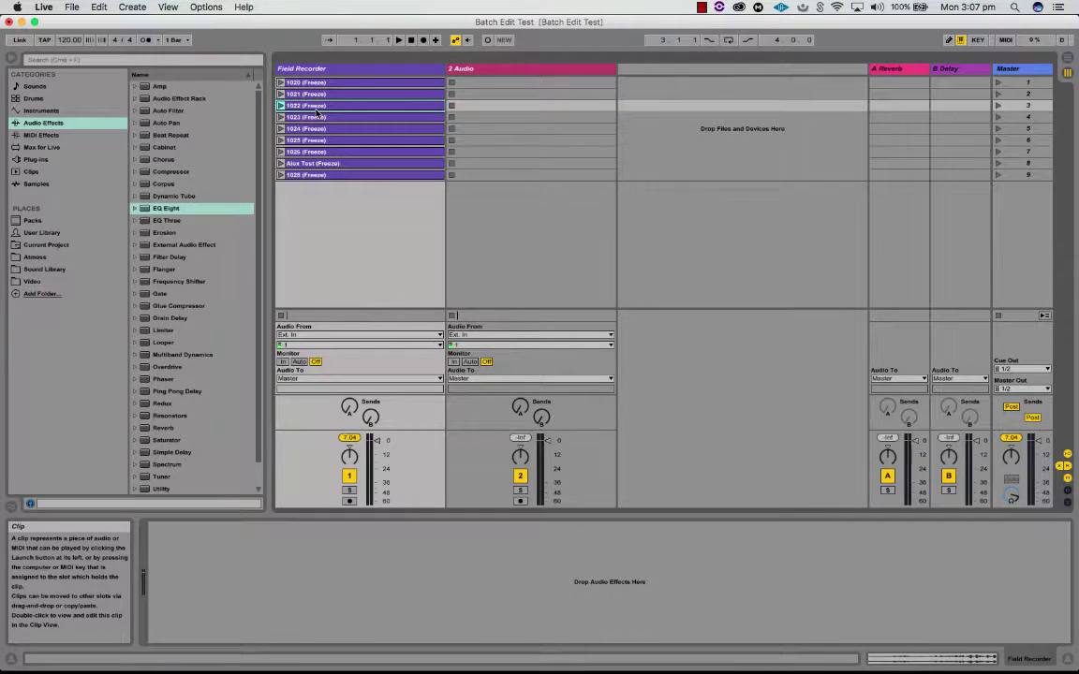
{"action": "double_click", "coordinate": [317, 106]}
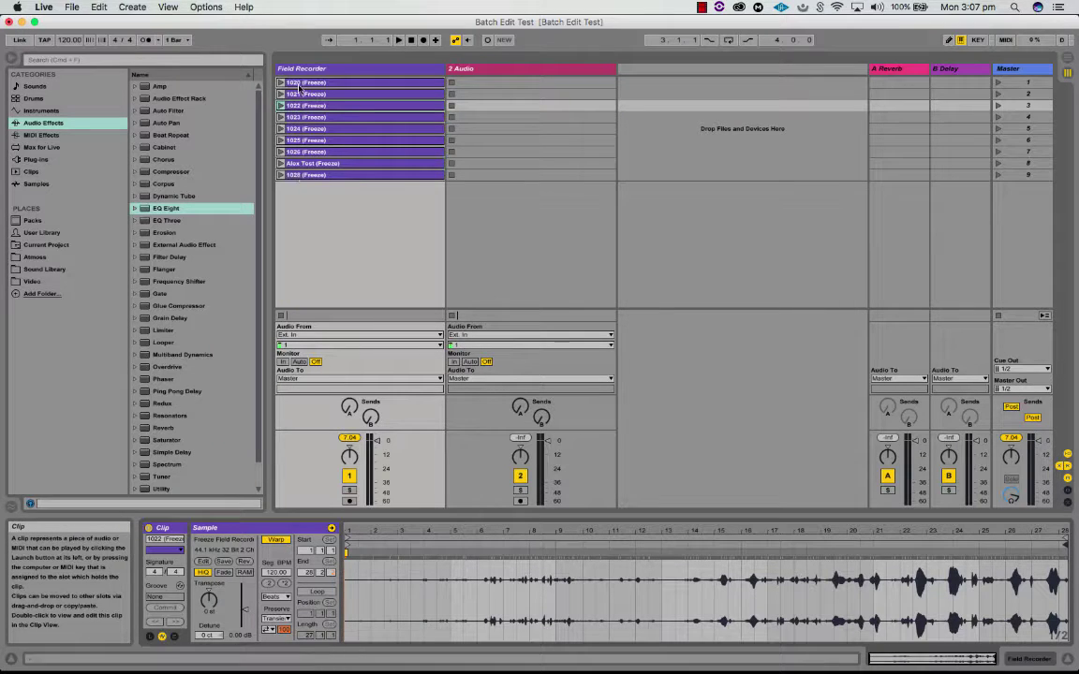
{"action": "left_click", "coordinate": [300, 164]}
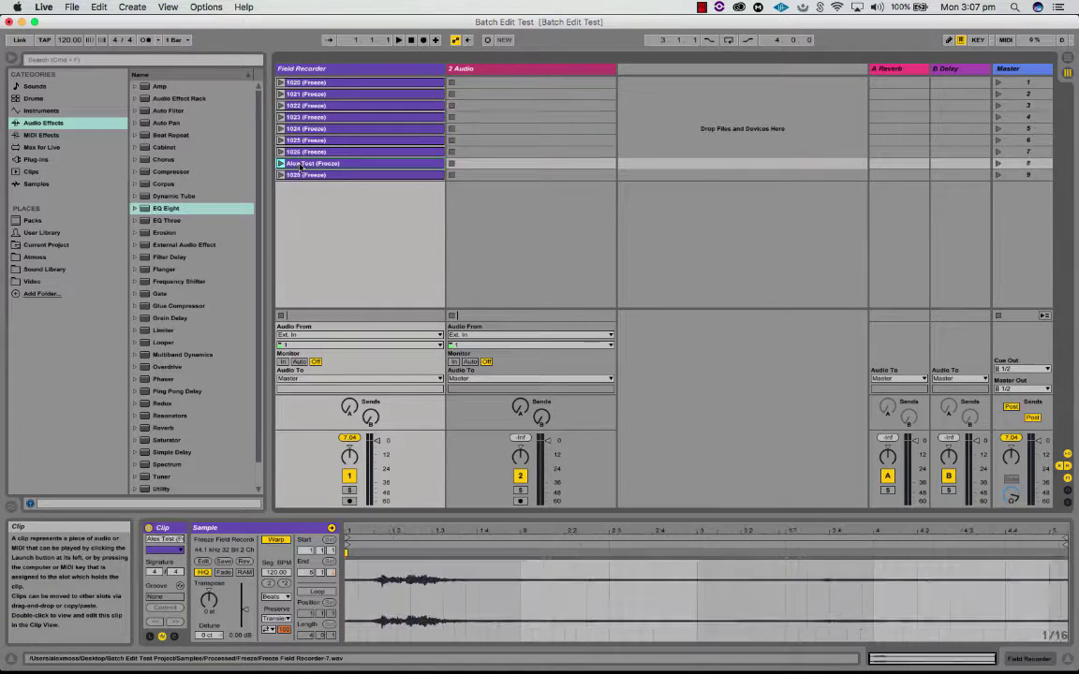
- Show the eighth clip's flattened file in Finder, compare the Freeze and Crop folders' file names, and close the window
{"action": "right_click", "coordinate": [300, 165]}
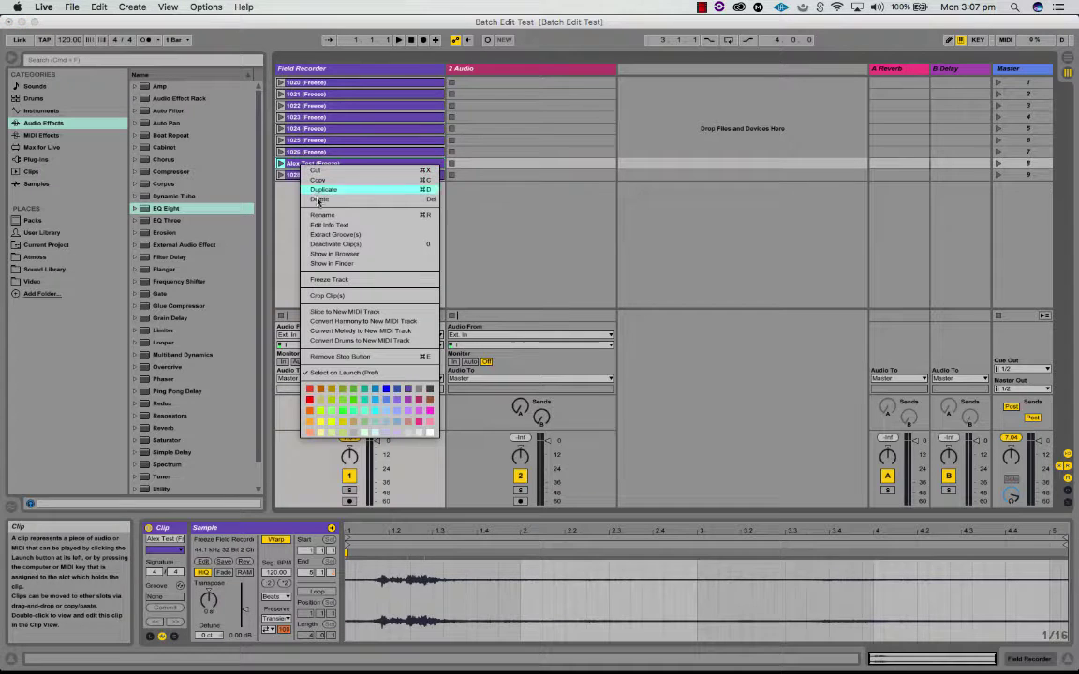
{"action": "left_click", "coordinate": [340, 263]}
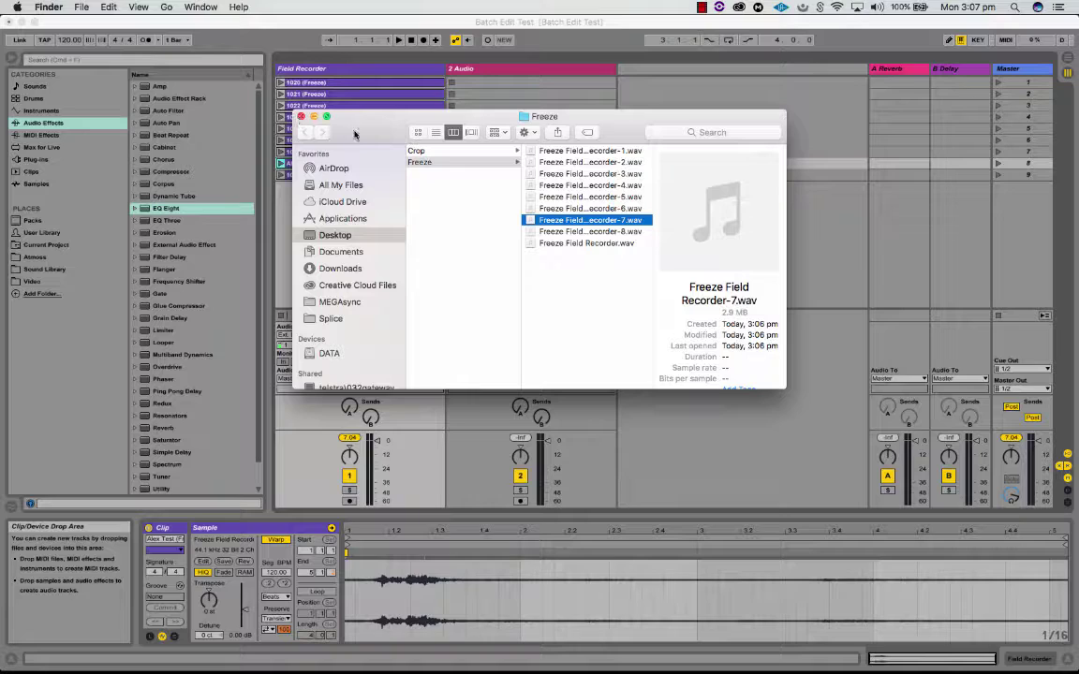
{"action": "left_click", "coordinate": [415, 153]}
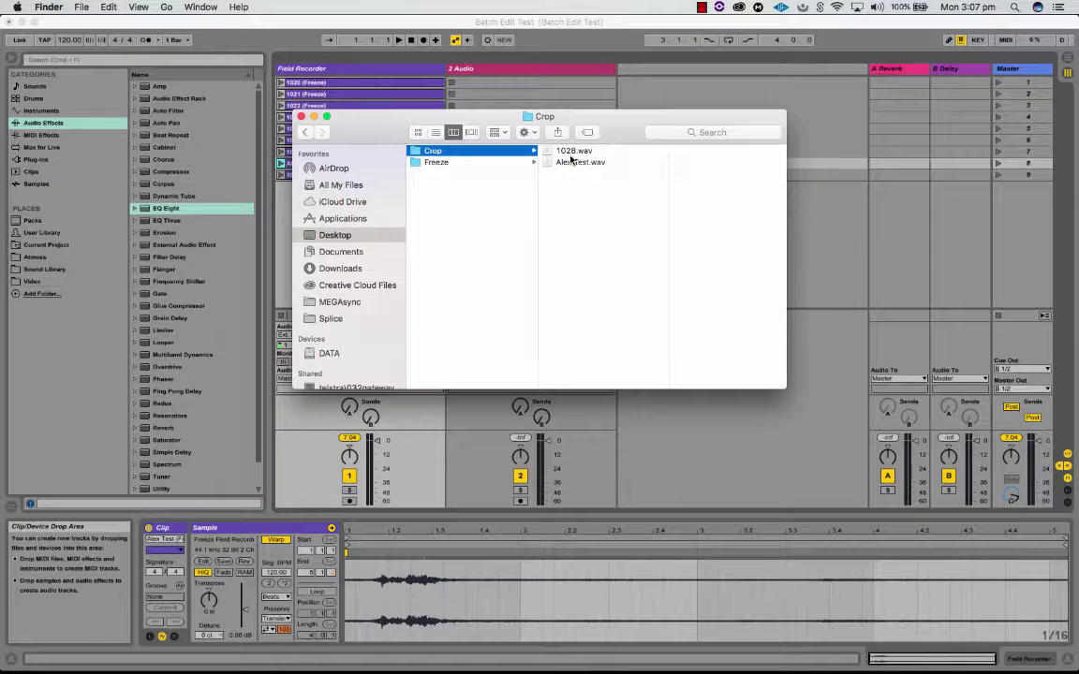
{"action": "left_click", "coordinate": [512, 163]}
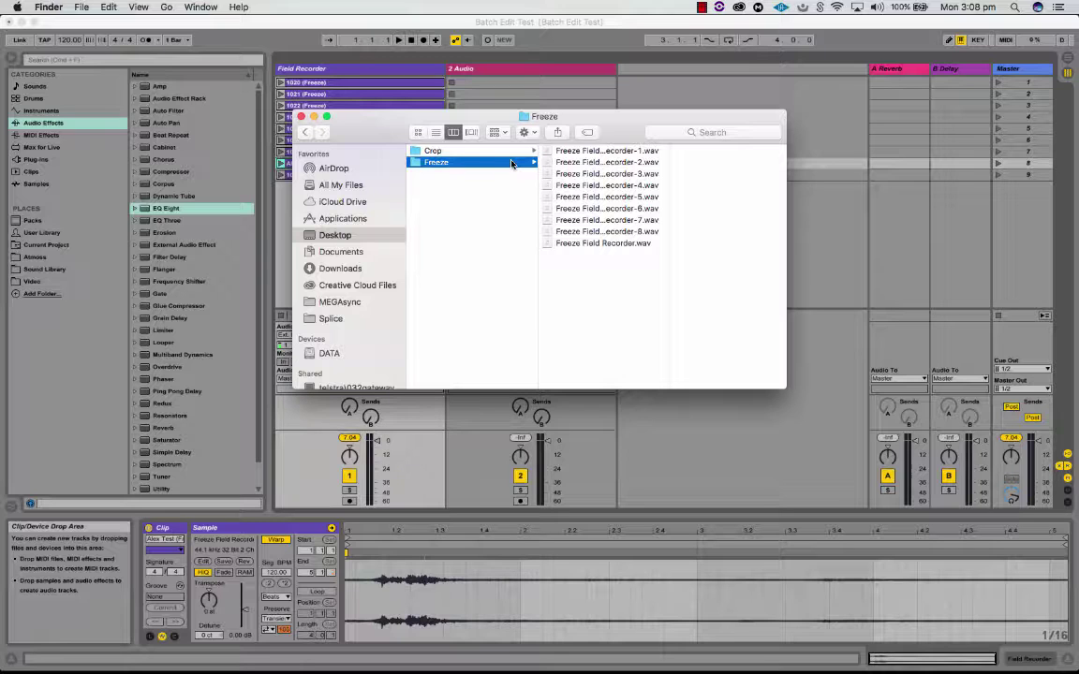
{"action": "left_click", "coordinate": [301, 116]}
- Rename the first three Field Recorder clips as 1, 2 and 3 in slot order
{"action": "left_click", "coordinate": [301, 84]}
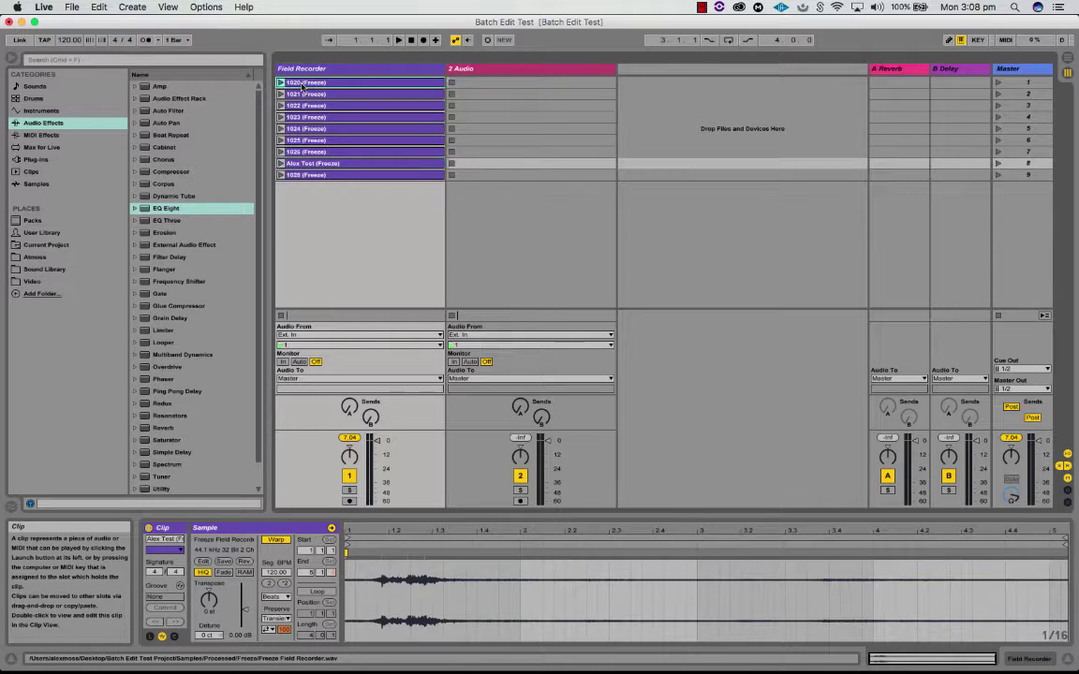
{"action": "left_click", "coordinate": [301, 83]}
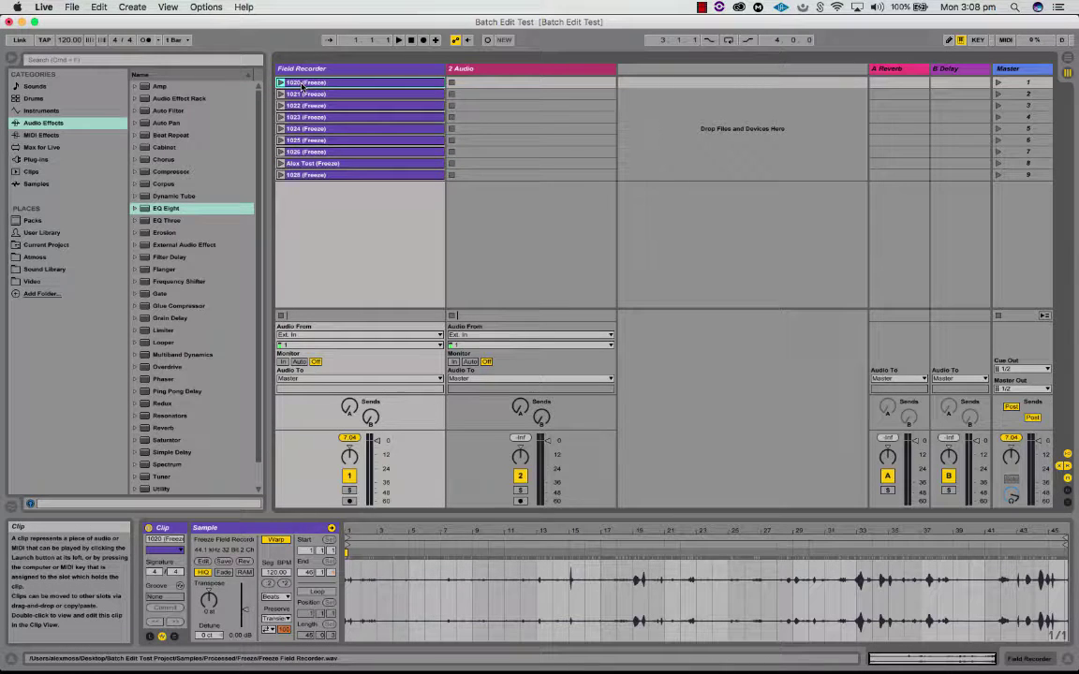
{"action": "key", "text": "super+r"}
{"action": "type", "text": "1"}
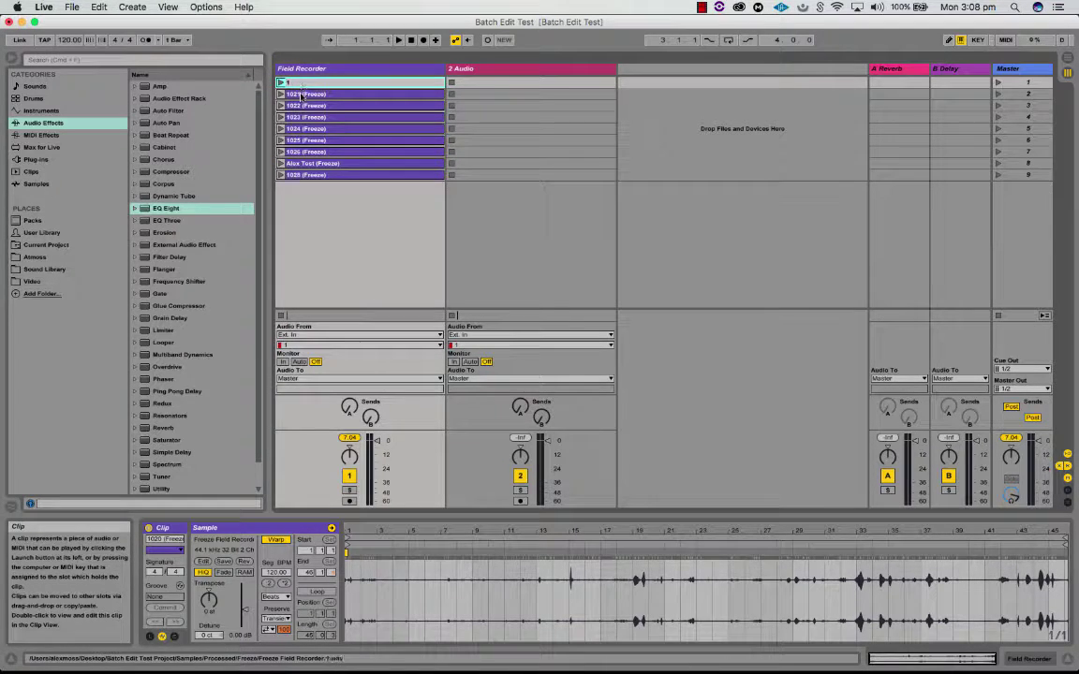
{"action": "key", "text": "Tab"}
{"action": "type", "text": "2"}
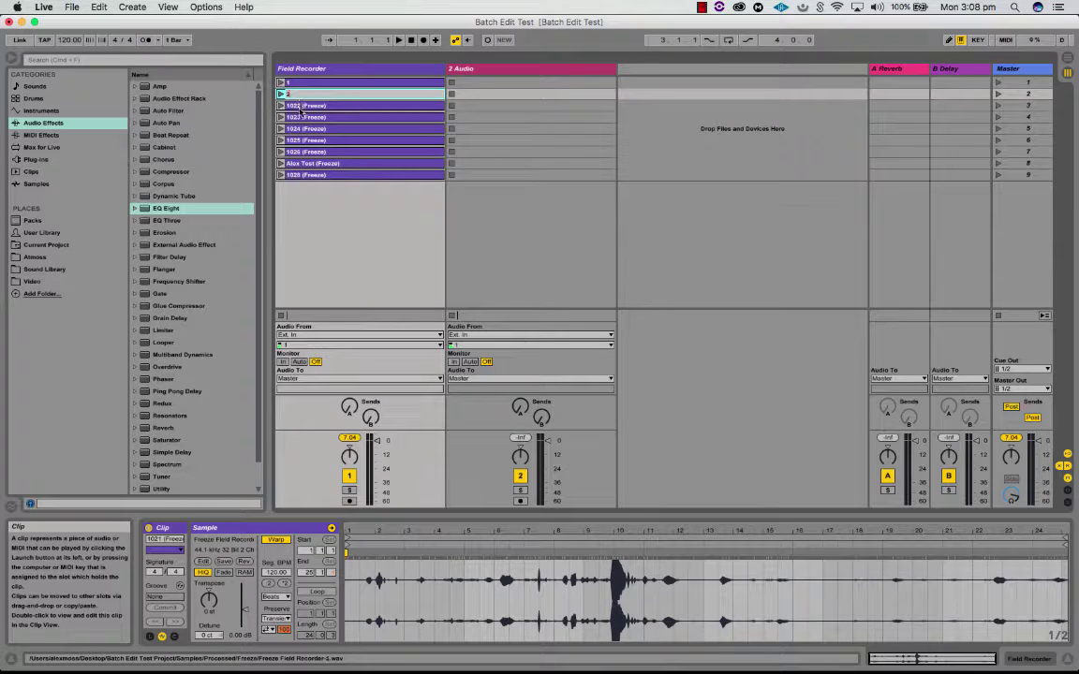
{"action": "key", "text": "Tab"}
{"action": "type", "text": "3"}
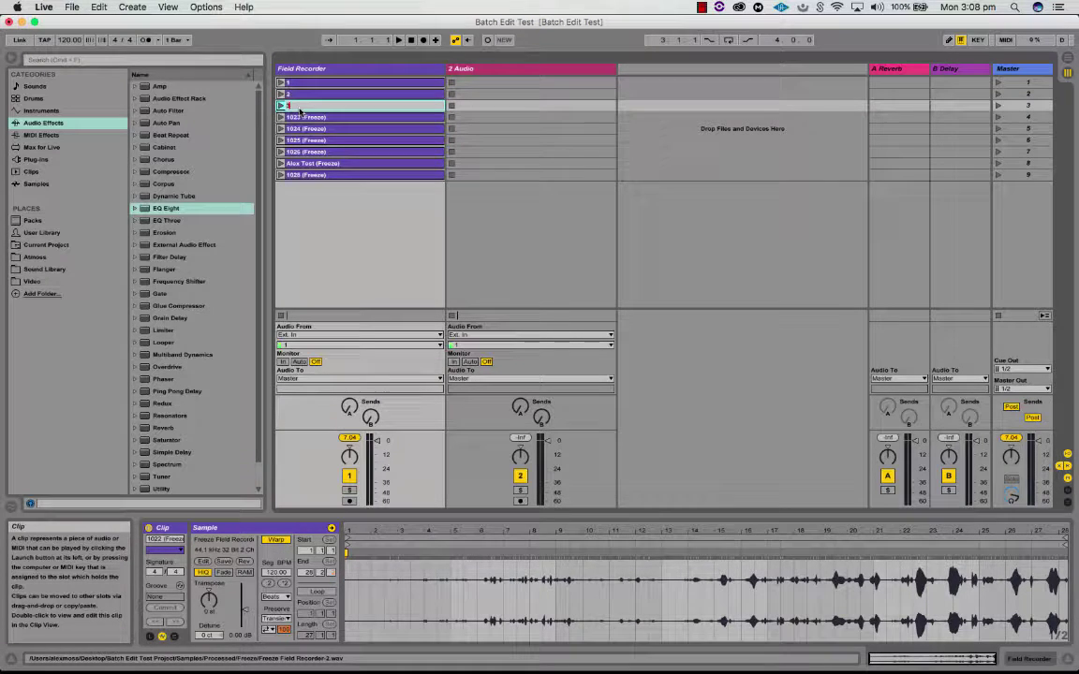
{"action": "key", "text": "Tab"}
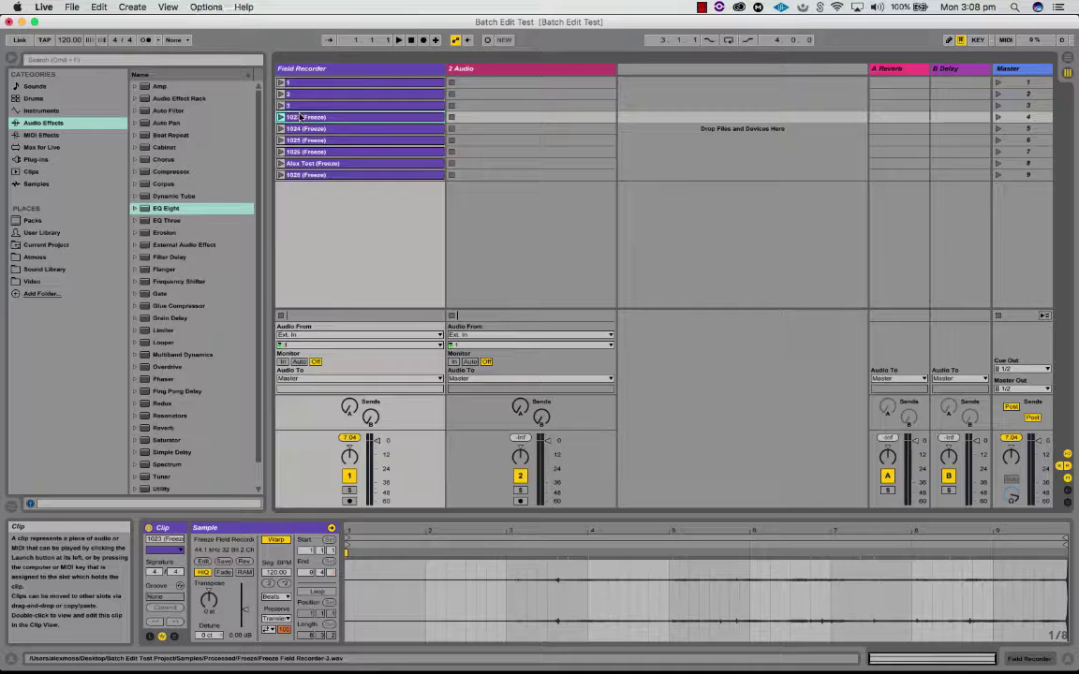
- Rename the remaining six Field Recorder clips, from the fourth slot to the ninth, as 4, 5, 6, 7, 8 and 9
{"action": "key", "text": "super+r"}
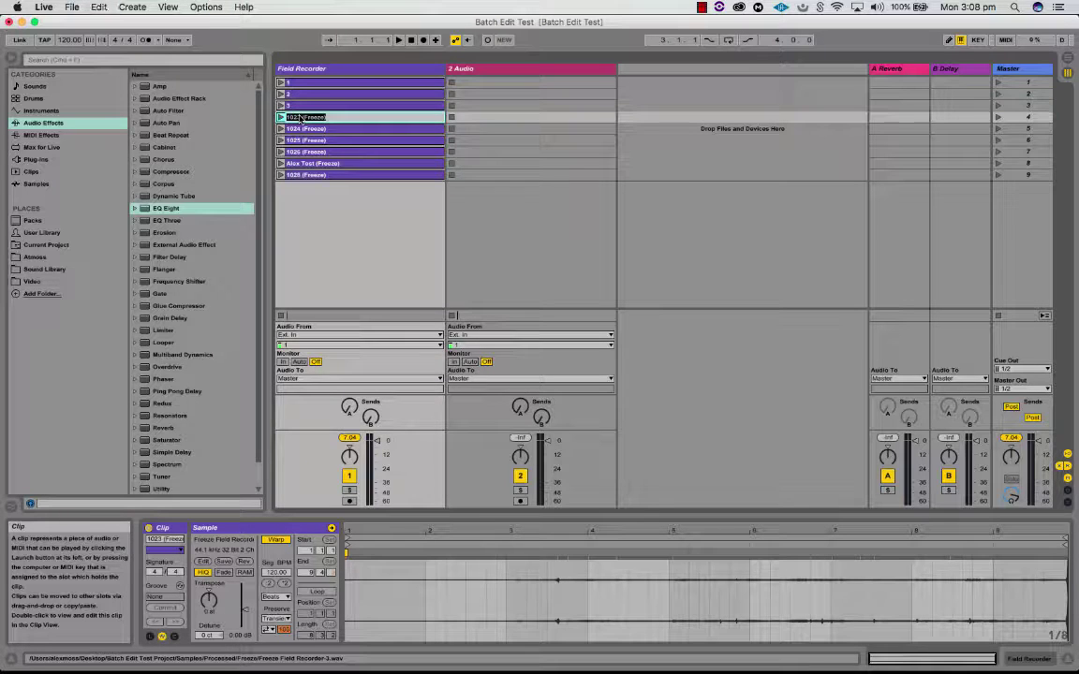
{"action": "type", "text": "4"}
{"action": "key", "text": "Tab"}
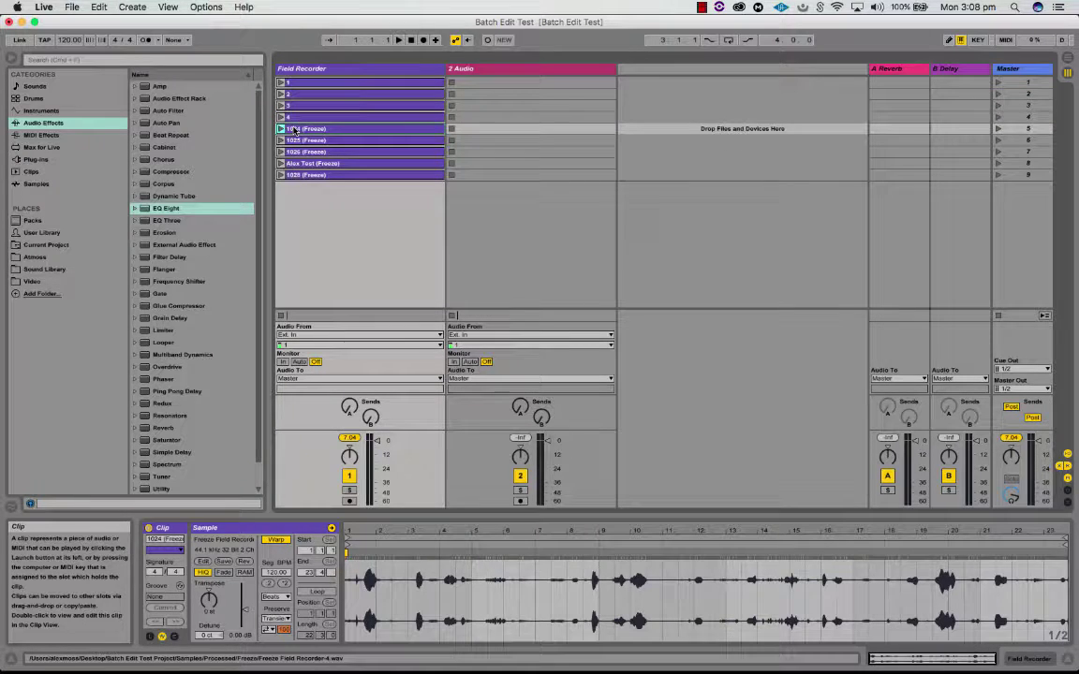
{"action": "type", "text": "5"}
{"action": "key", "text": "Tab"}
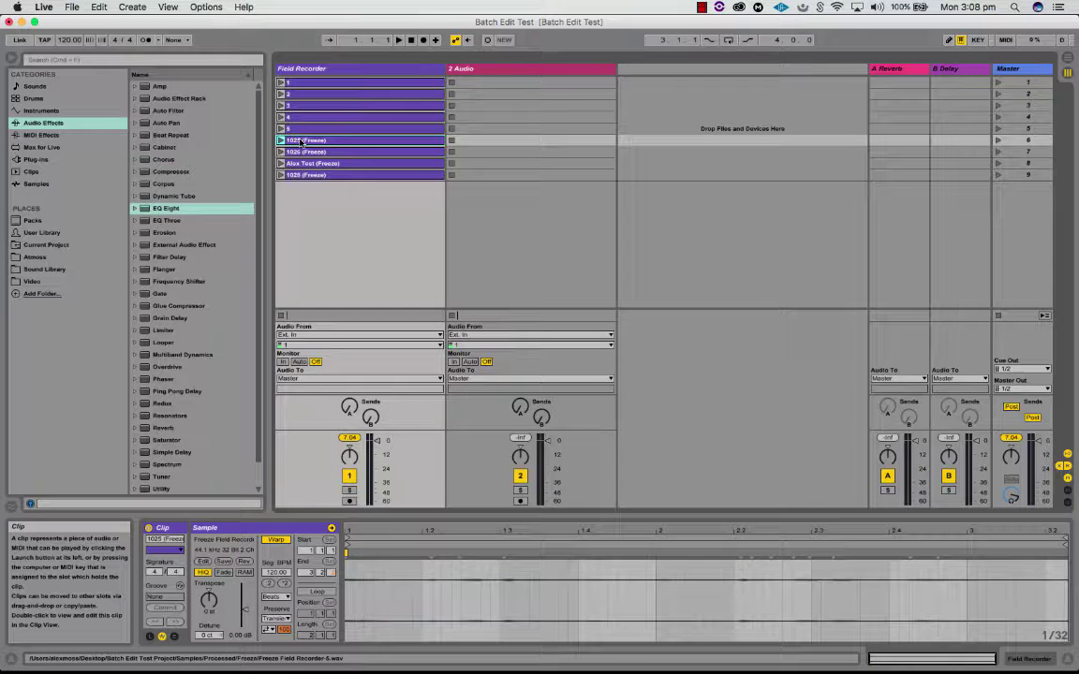
{"action": "type", "text": "6"}
{"action": "key", "text": "Tab"}
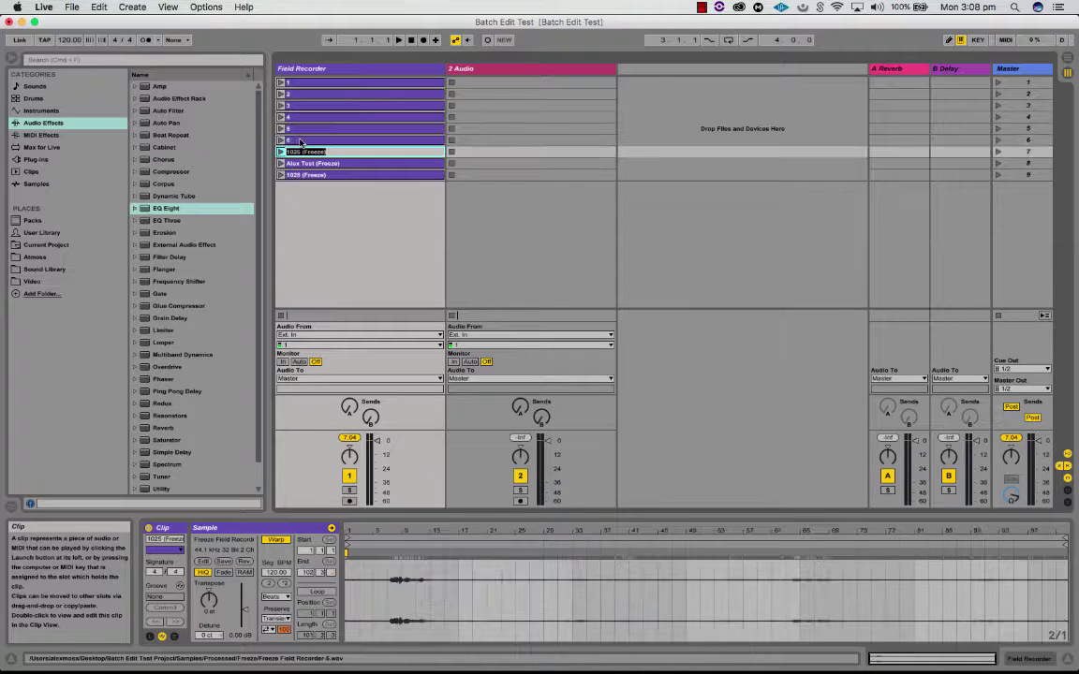
{"action": "type", "text": "7"}
{"action": "key", "text": "Tab"}
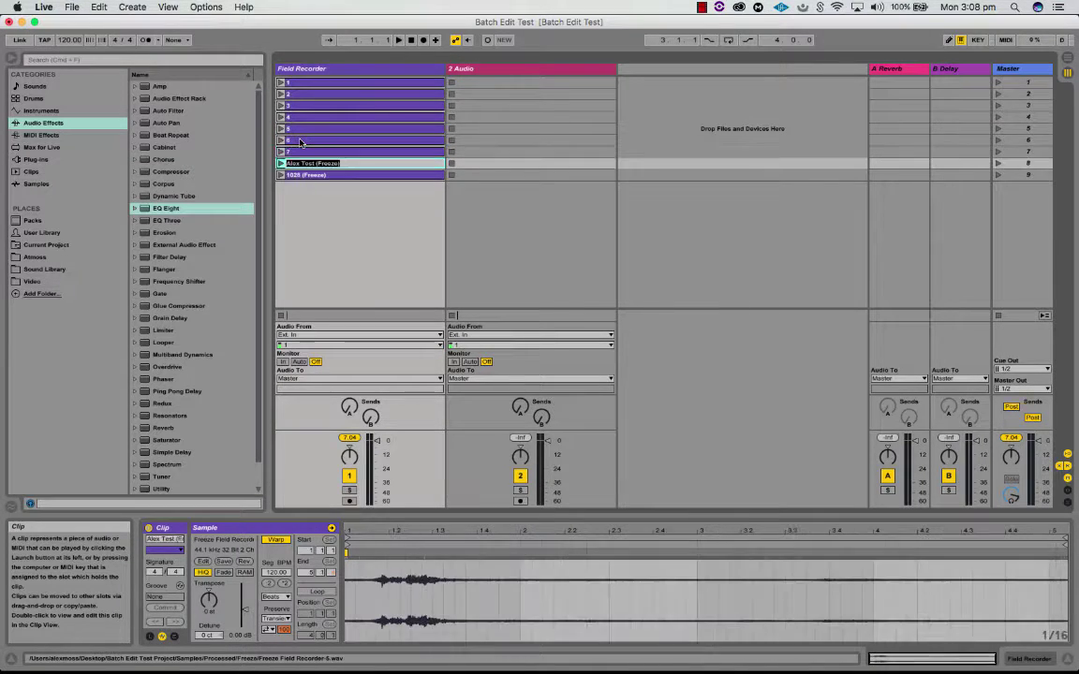
{"action": "type", "text": "8"}
{"action": "key", "text": "Tab"}
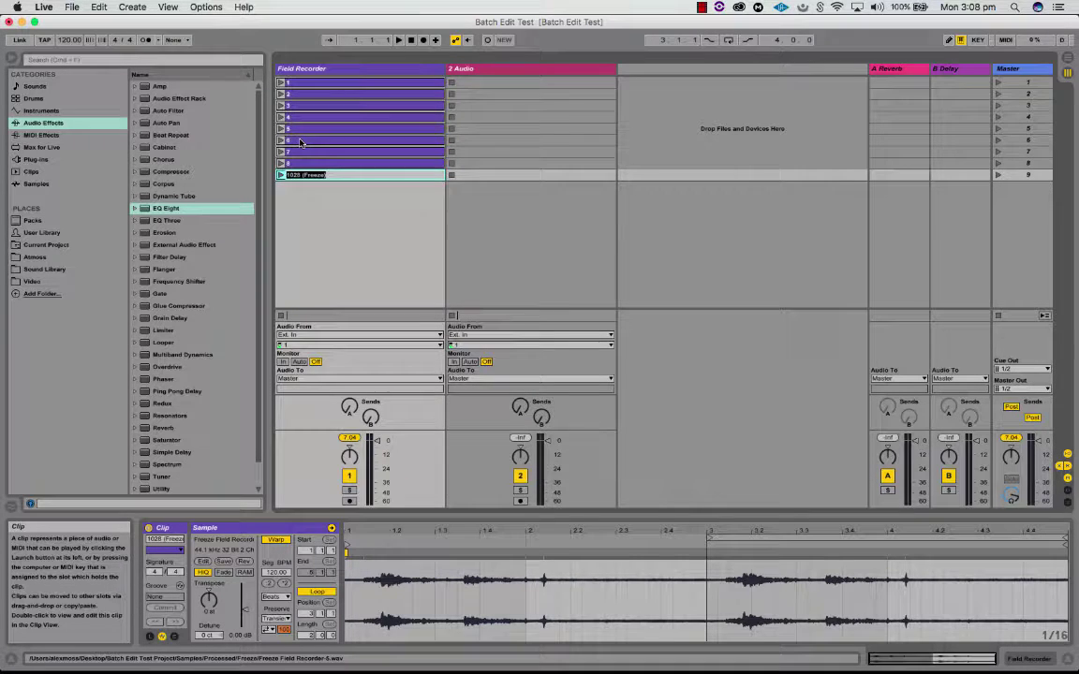
{"action": "type", "text": "9"}
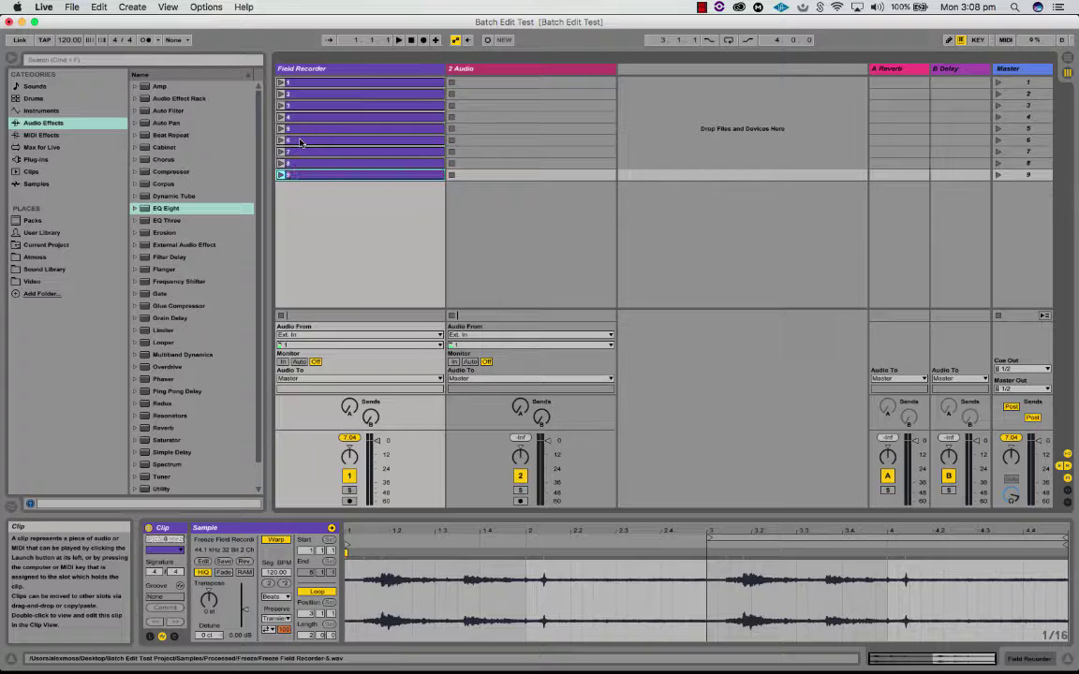
{"action": "left_click", "coordinate": [309, 195]}
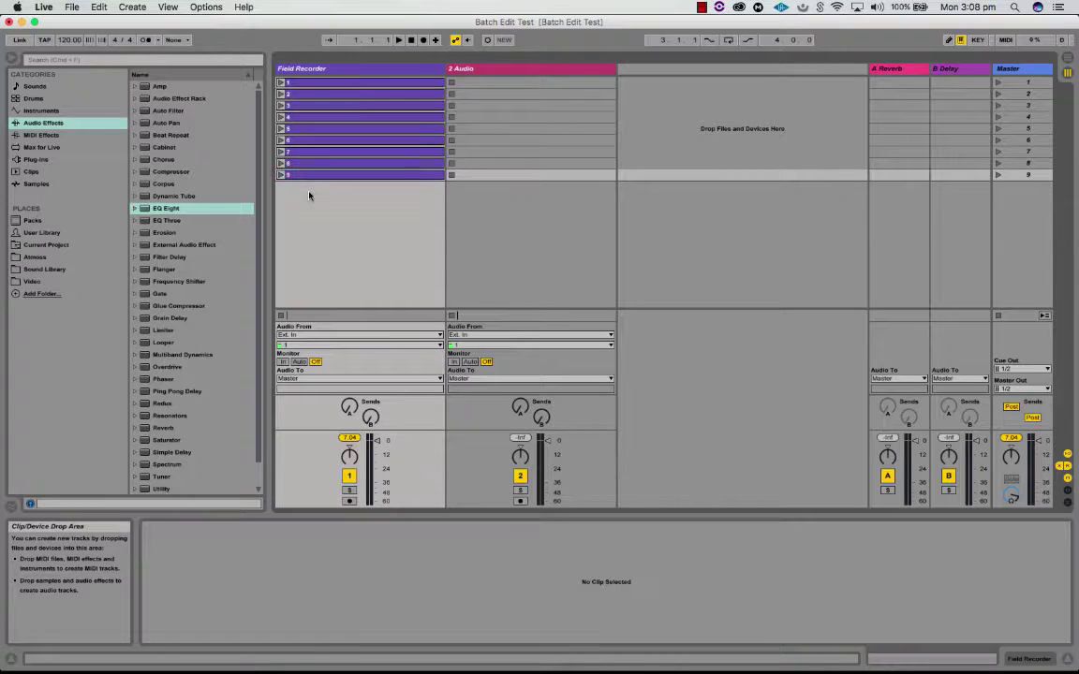
- Show the file of clip 3 in Finder, check its name in the Freeze folder, and close the window
{"action": "left_click", "coordinate": [298, 95]}
{"action": "right_click", "coordinate": [305, 109]}
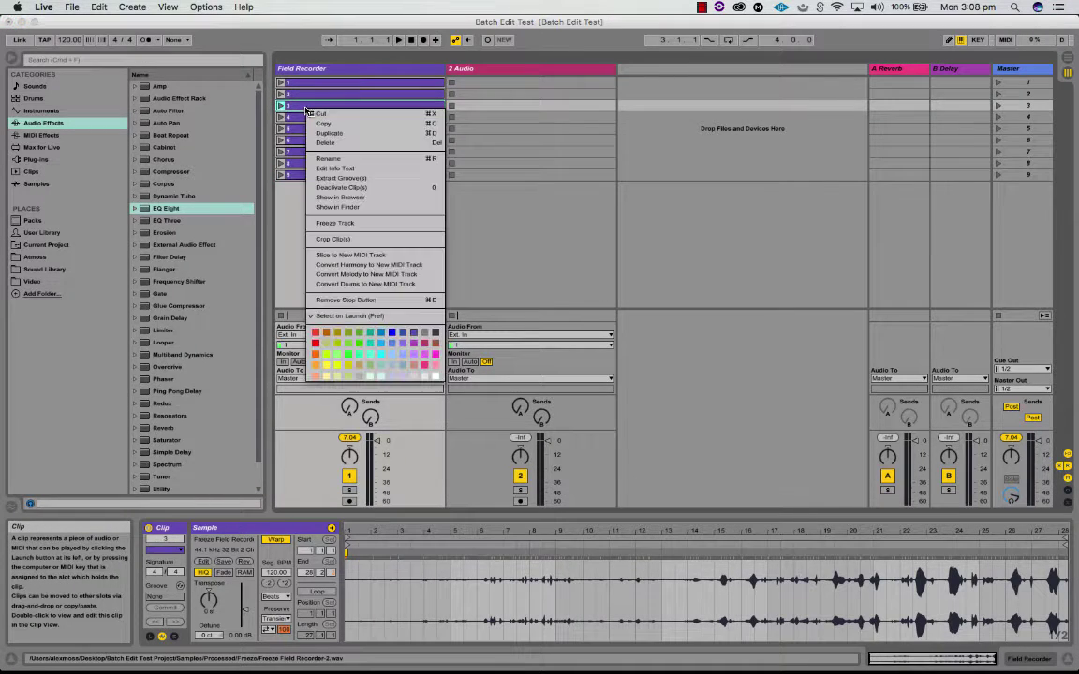
{"action": "left_click", "coordinate": [345, 207]}
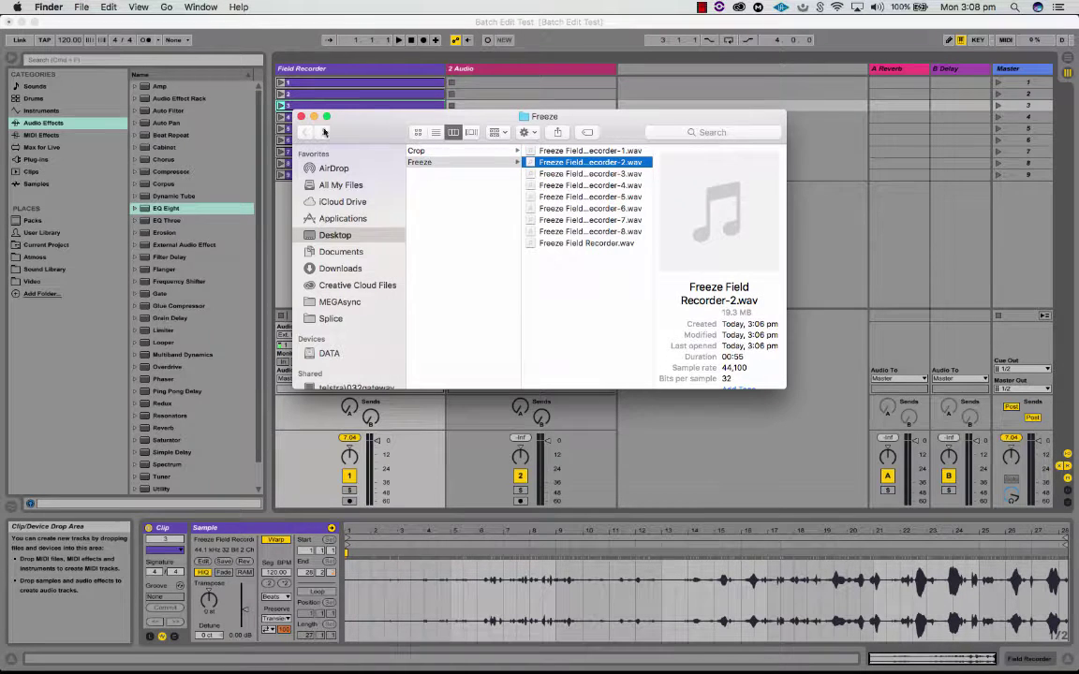
{"action": "left_click", "coordinate": [300, 116]}
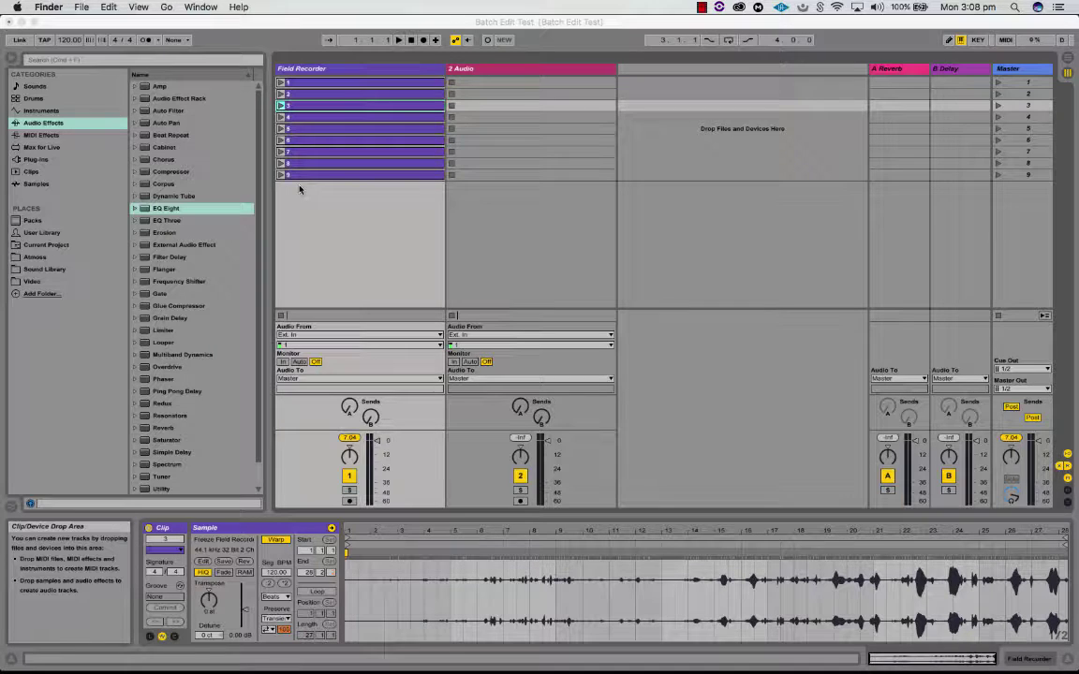
- Turn off warping for clip 1, set its start and end markers to about 0:36 and 0:38, and crop the sample
{"action": "left_click", "coordinate": [316, 86]}
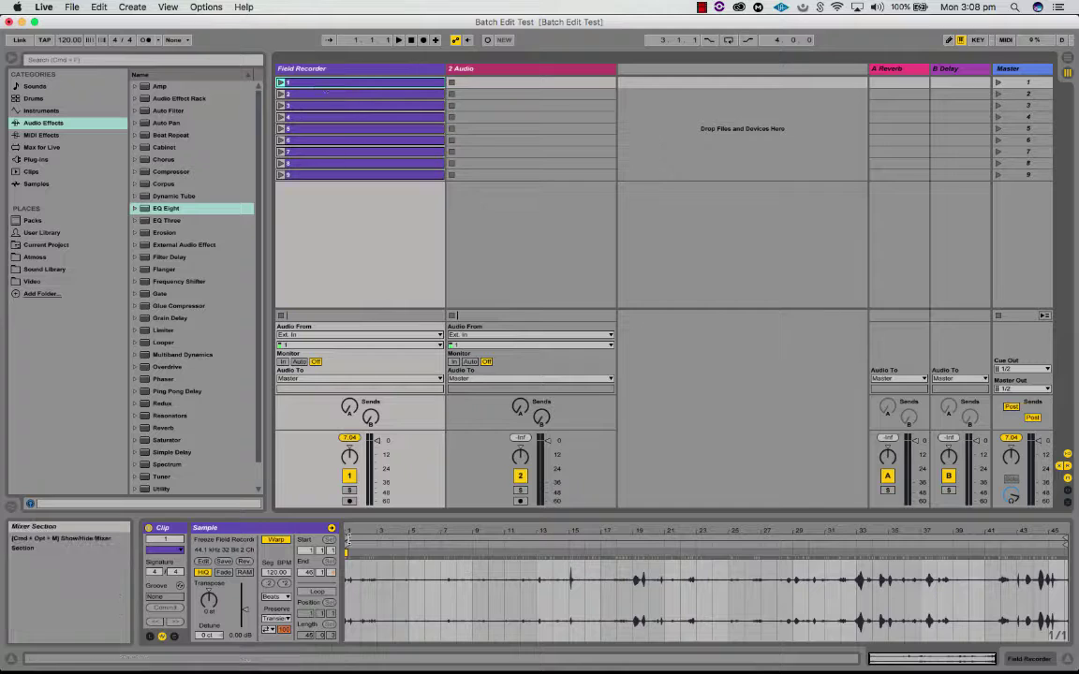
{"action": "left_click", "coordinate": [275, 541]}
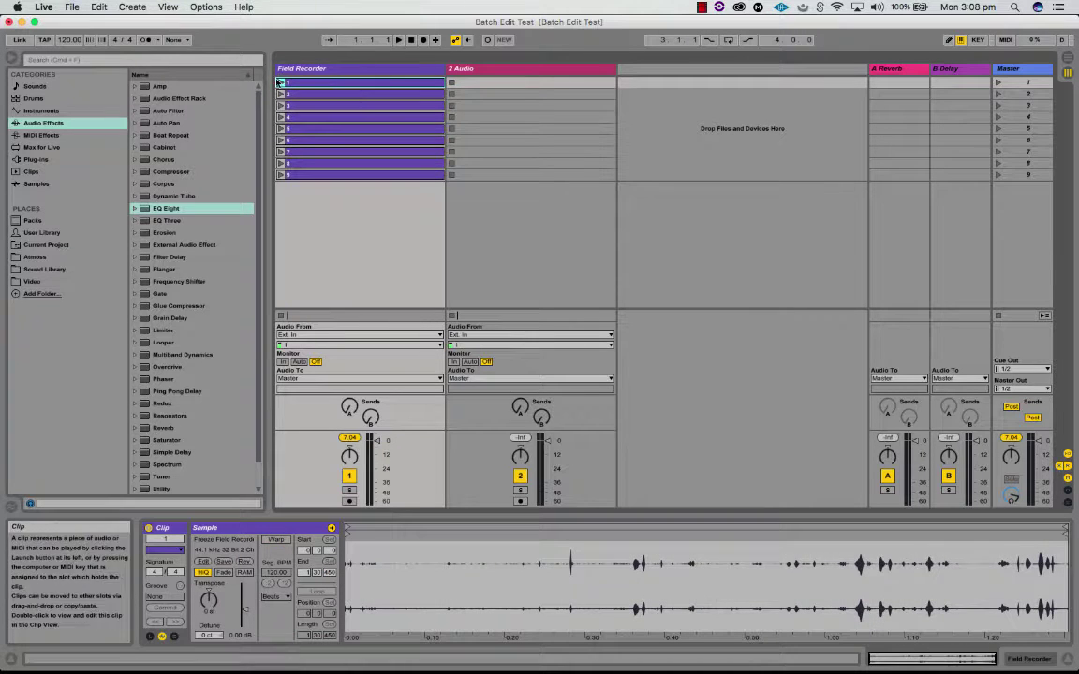
{"action": "left_click_drag", "start_coordinate": [350, 534], "coordinate": [634, 542]}
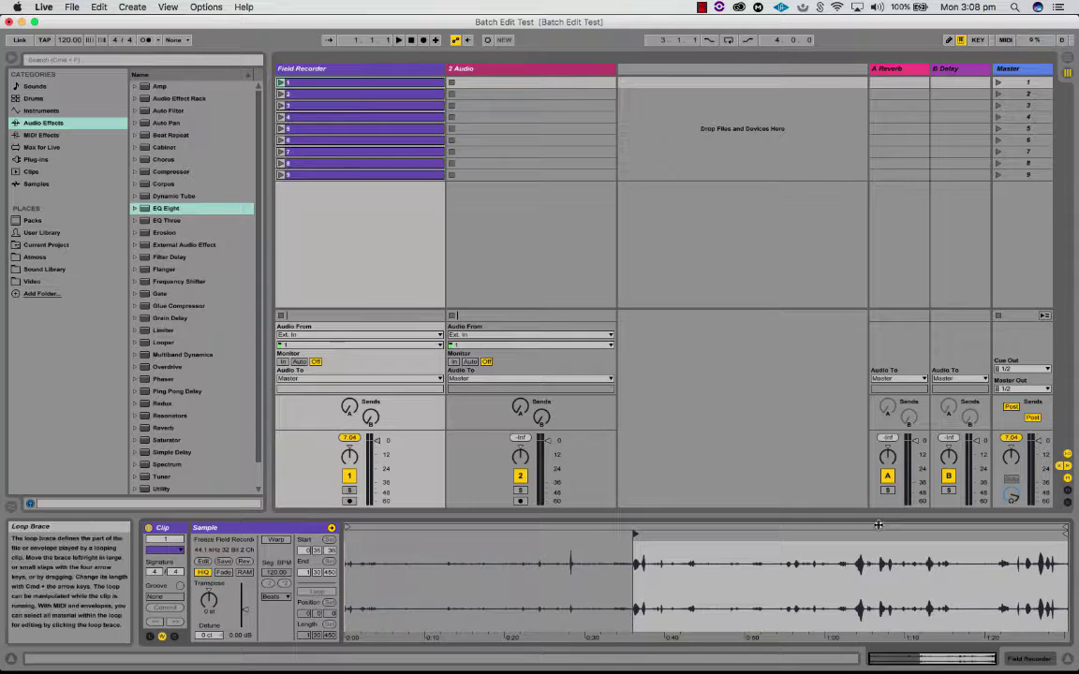
{"action": "left_click_drag", "start_coordinate": [1064, 531], "coordinate": [658, 566]}
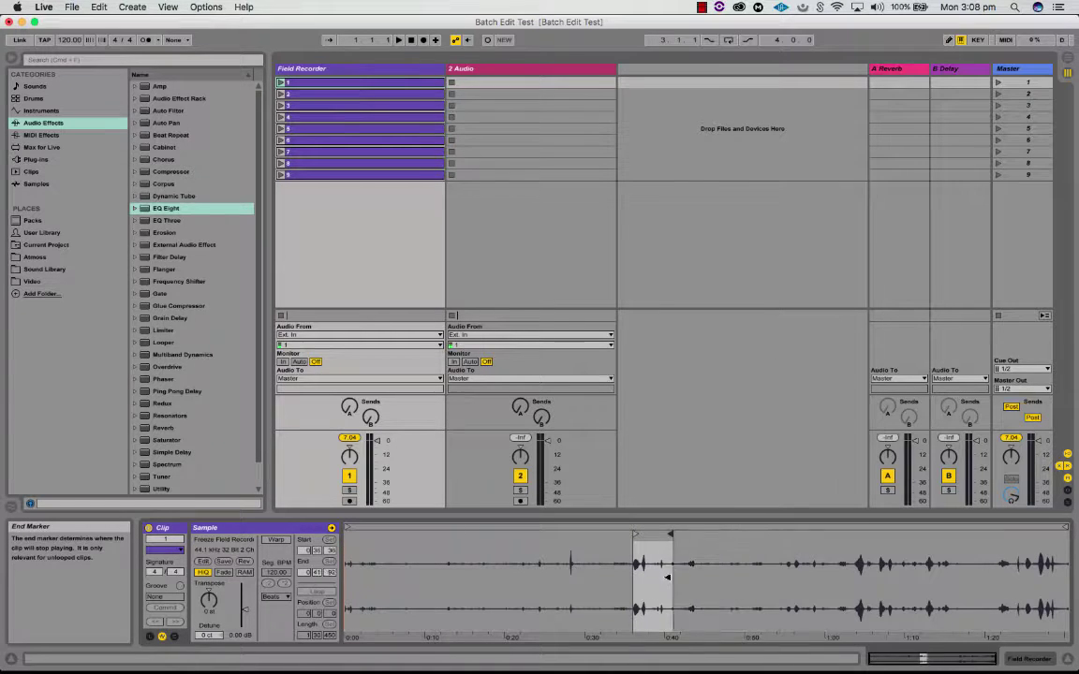
{"action": "right_click", "coordinate": [642, 590]}
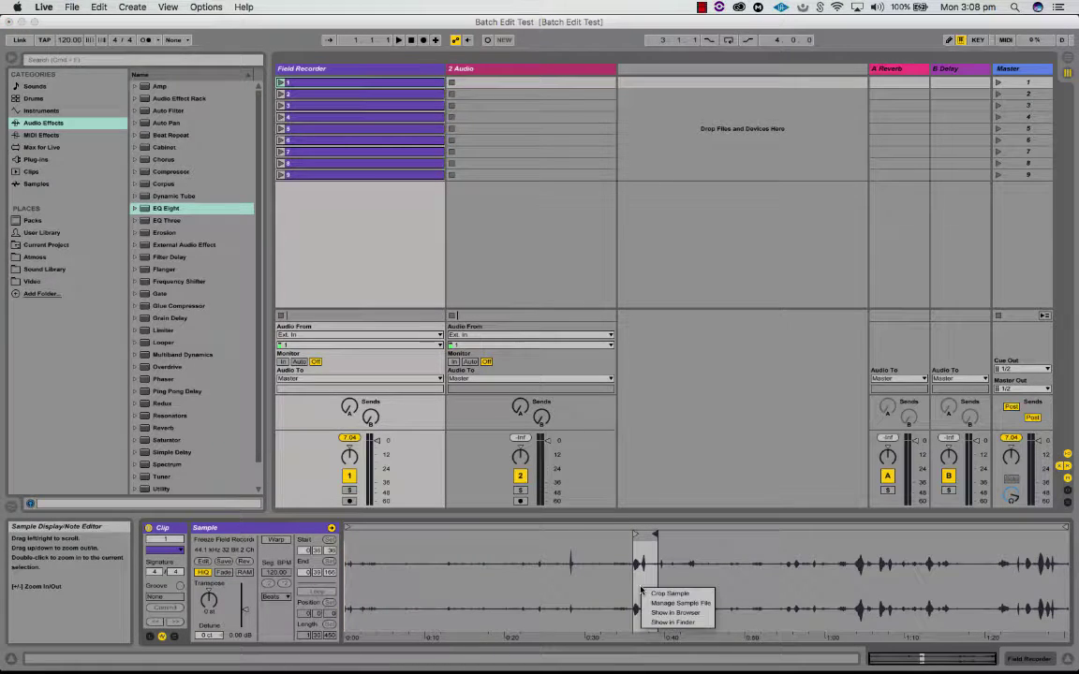
{"action": "left_click", "coordinate": [669, 526]}
- Set clip 2's start marker just before the loud peak near bar 10 and its end marker near bar 12, and crop the sample
{"action": "left_click", "coordinate": [302, 99]}
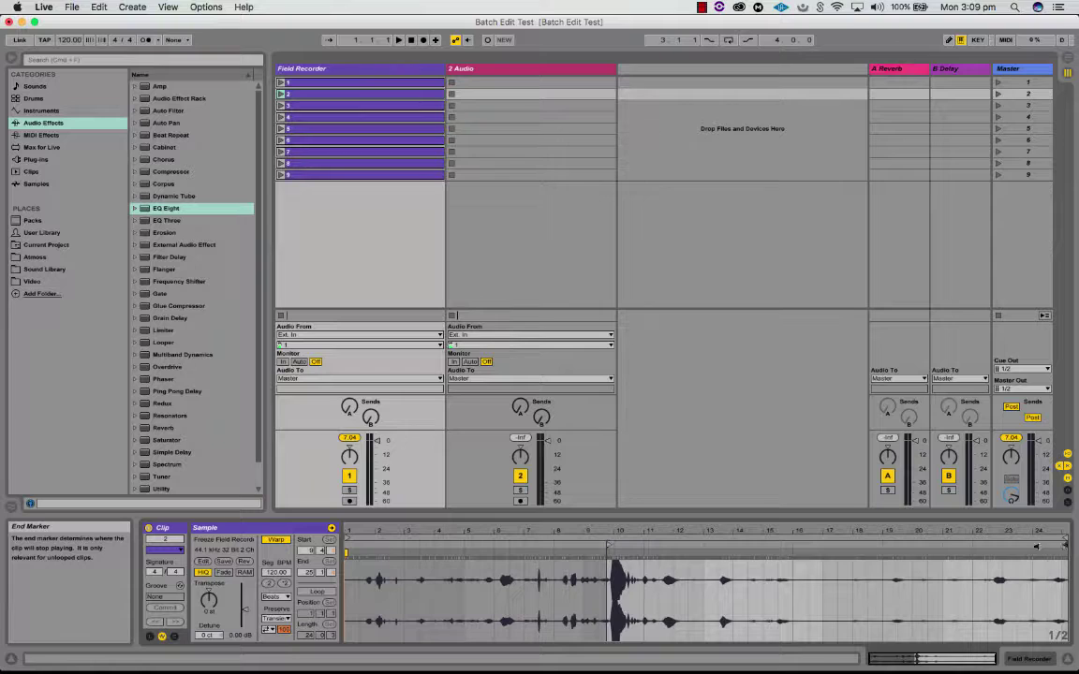
{"action": "mouse_move", "coordinate": [1065, 546]}
{"action": "left_mouse_down"}
{"action": "mouse_move", "coordinate": [620, 547]}
{"action": "mouse_move", "coordinate": [674, 546]}
{"action": "left_mouse_up"}
{"action": "right_click", "coordinate": [644, 588]}
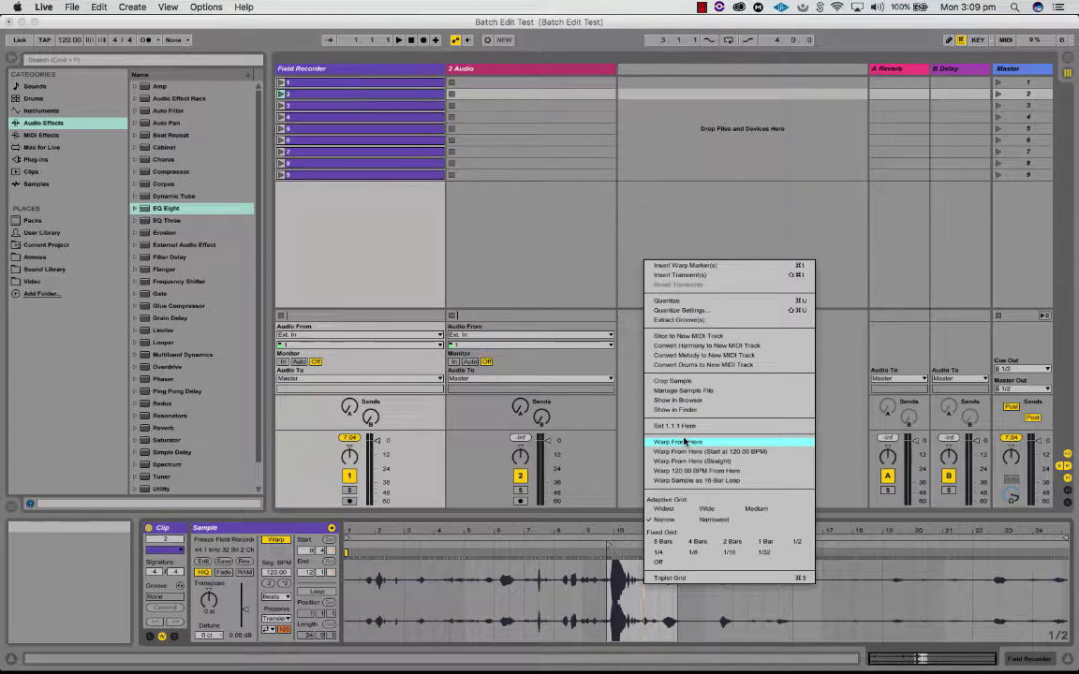
{"action": "left_click", "coordinate": [682, 381]}
- Turn off warping for clip 3, set its start and end markers to about 0:43 and 0:45, and crop the sample
{"action": "left_click", "coordinate": [323, 108]}
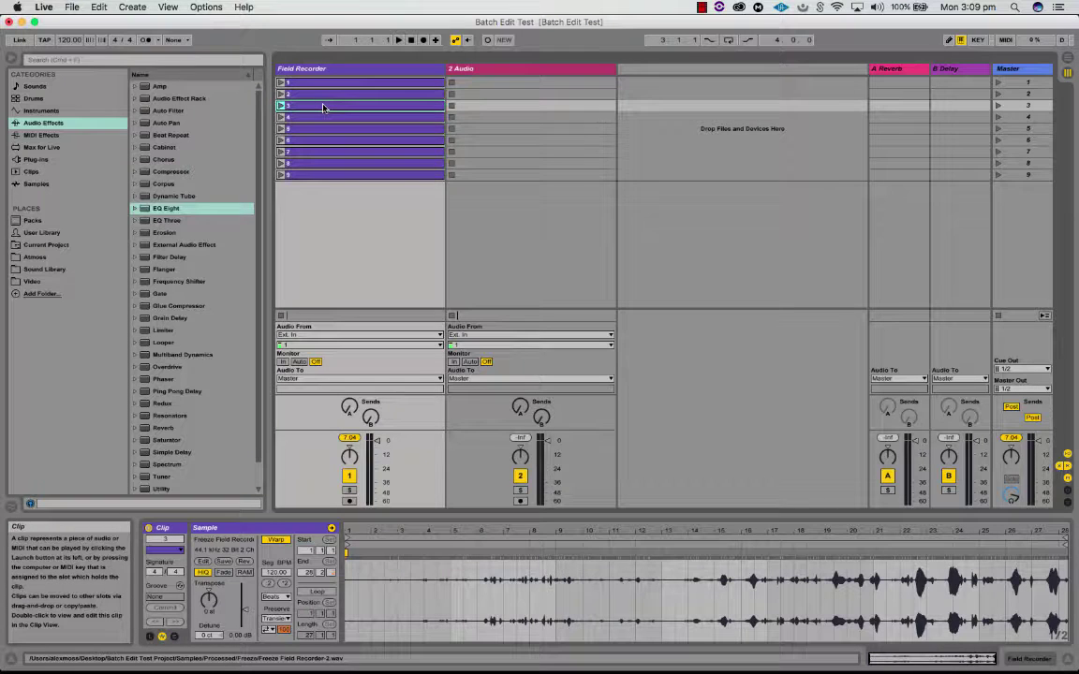
{"action": "right_click", "coordinate": [324, 108]}
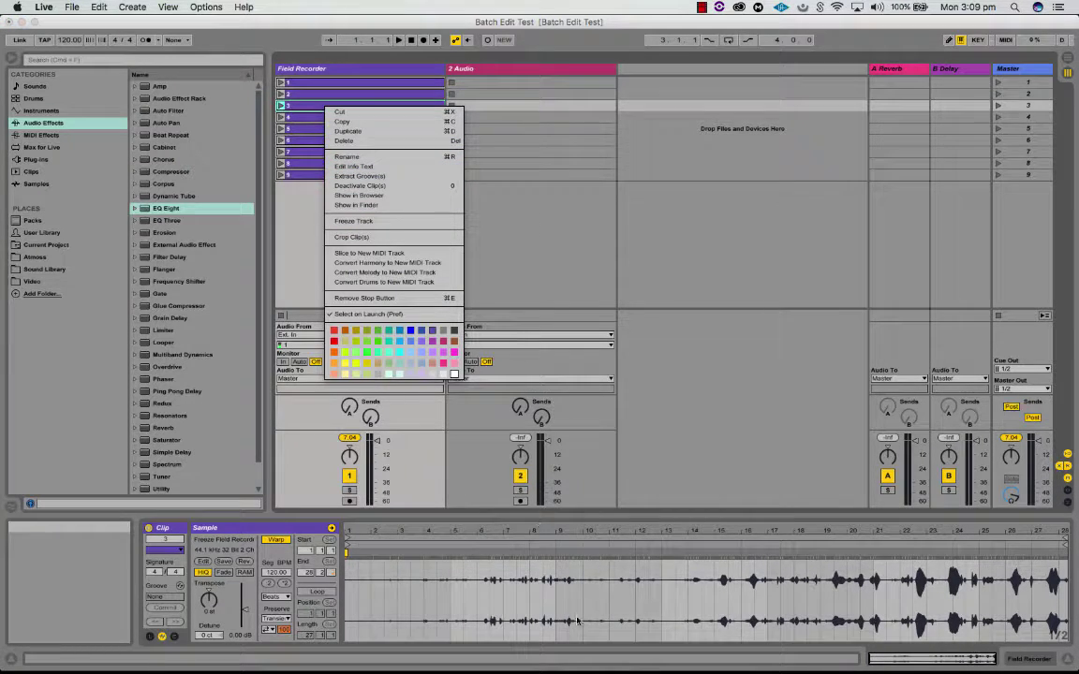
{"action": "left_click", "coordinate": [354, 236]}
{"action": "left_click", "coordinate": [284, 540]}
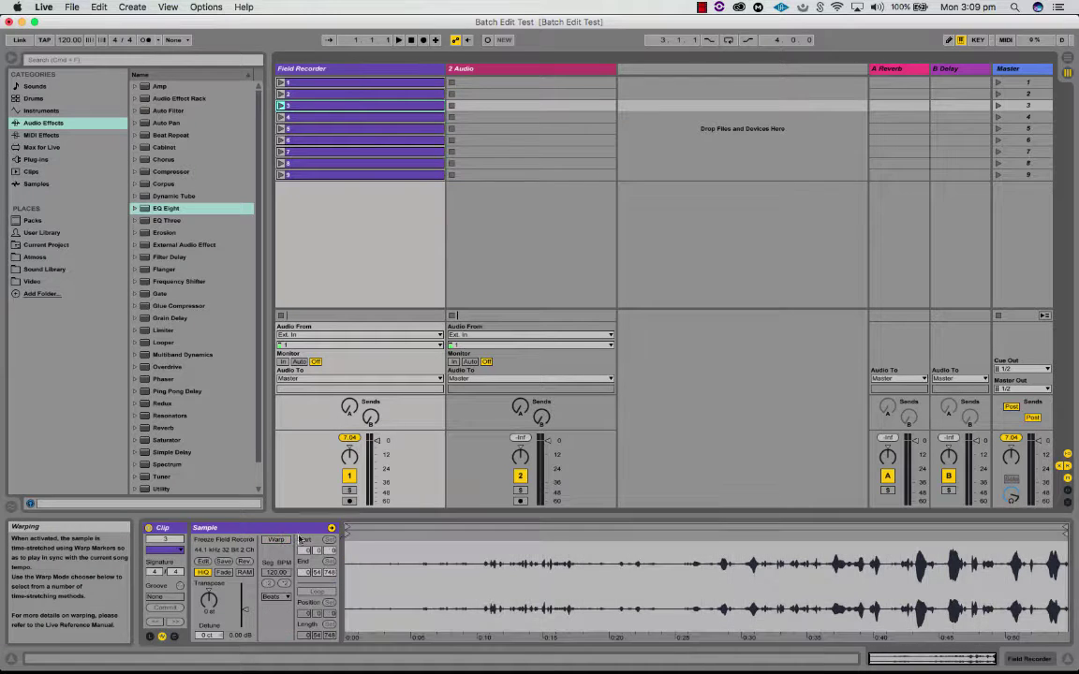
{"action": "mouse_move", "coordinate": [349, 535]}
{"action": "left_mouse_down"}
{"action": "mouse_move", "coordinate": [788, 548]}
{"action": "mouse_move", "coordinate": [918, 538]}
{"action": "left_mouse_up"}
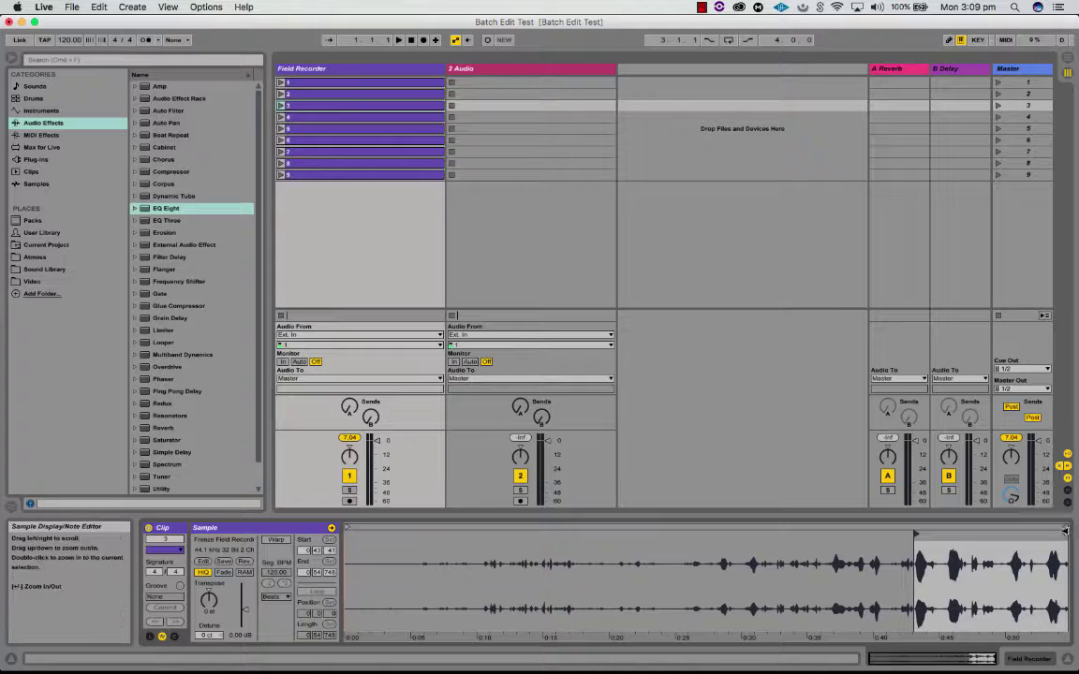
{"action": "left_click_drag", "start_coordinate": [1065, 535], "coordinate": [946, 537]}
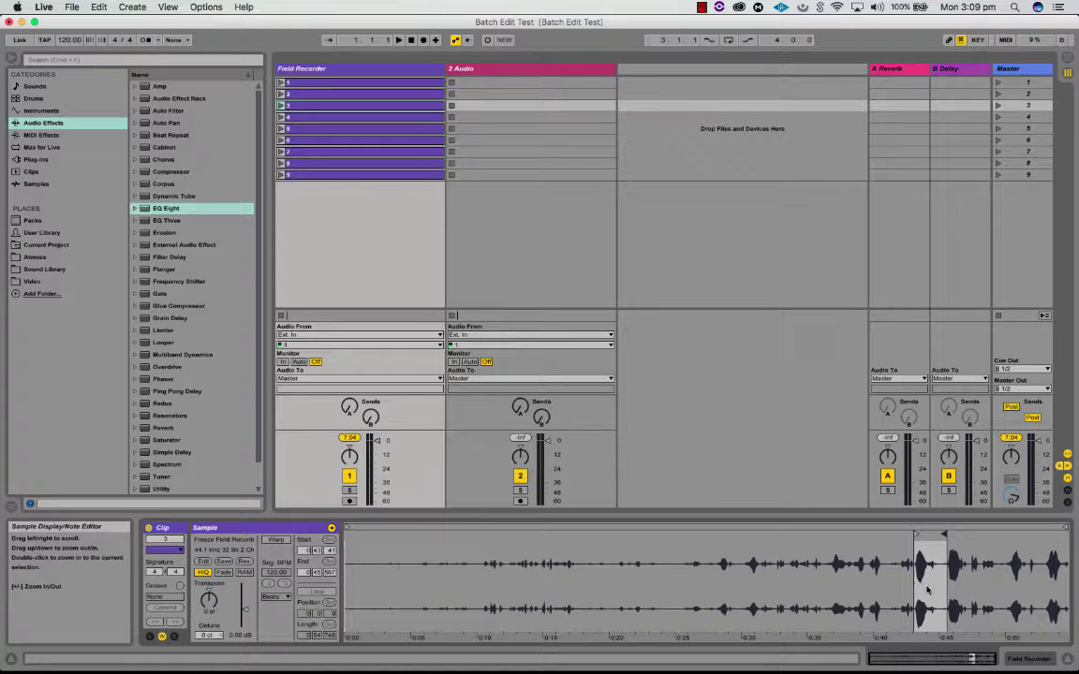
{"action": "right_click", "coordinate": [923, 579]}
{"action": "left_click", "coordinate": [938, 594]}
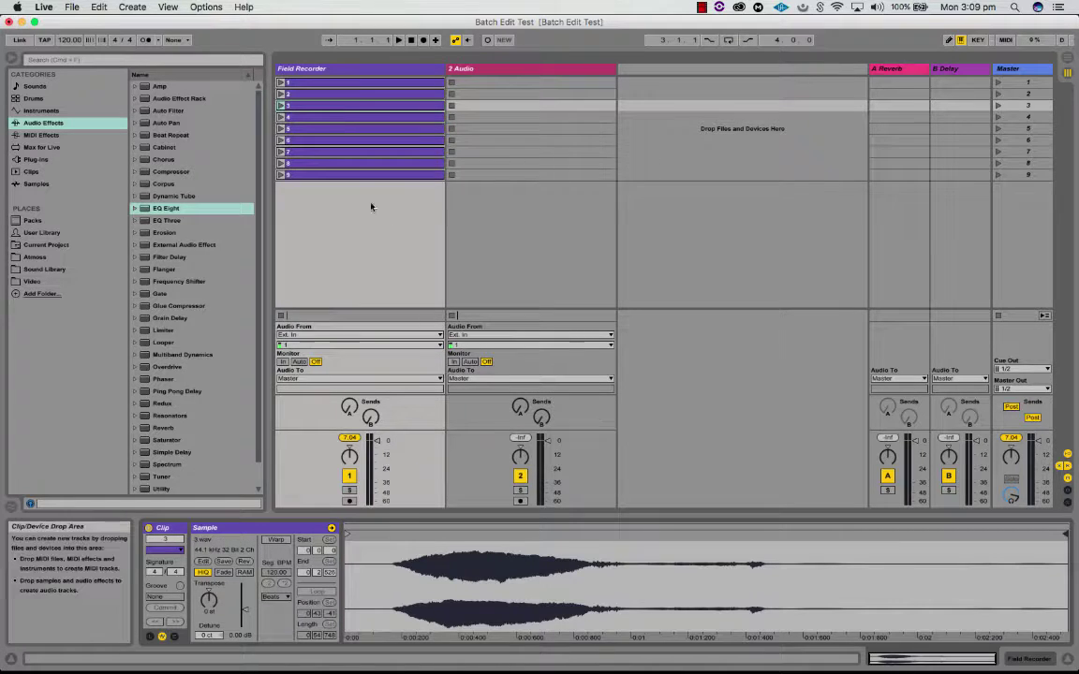
- Show clip 3's cropped file in Finder and check the names of the cropped files in the Crop folder
{"action": "right_click", "coordinate": [313, 107]}
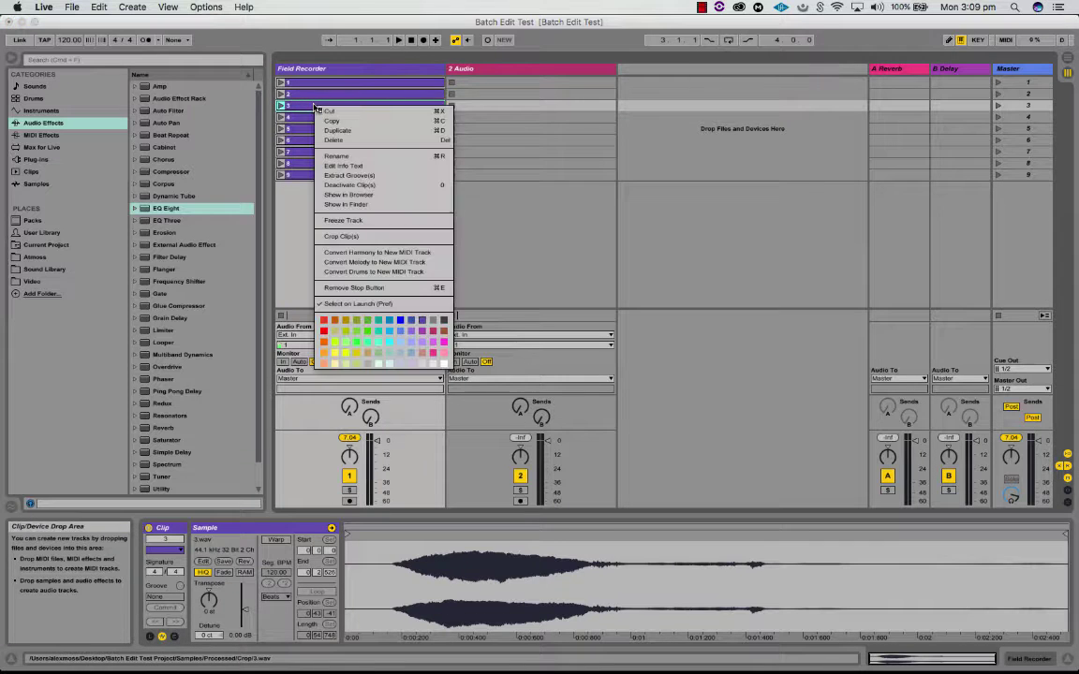
{"action": "left_click", "coordinate": [348, 206]}
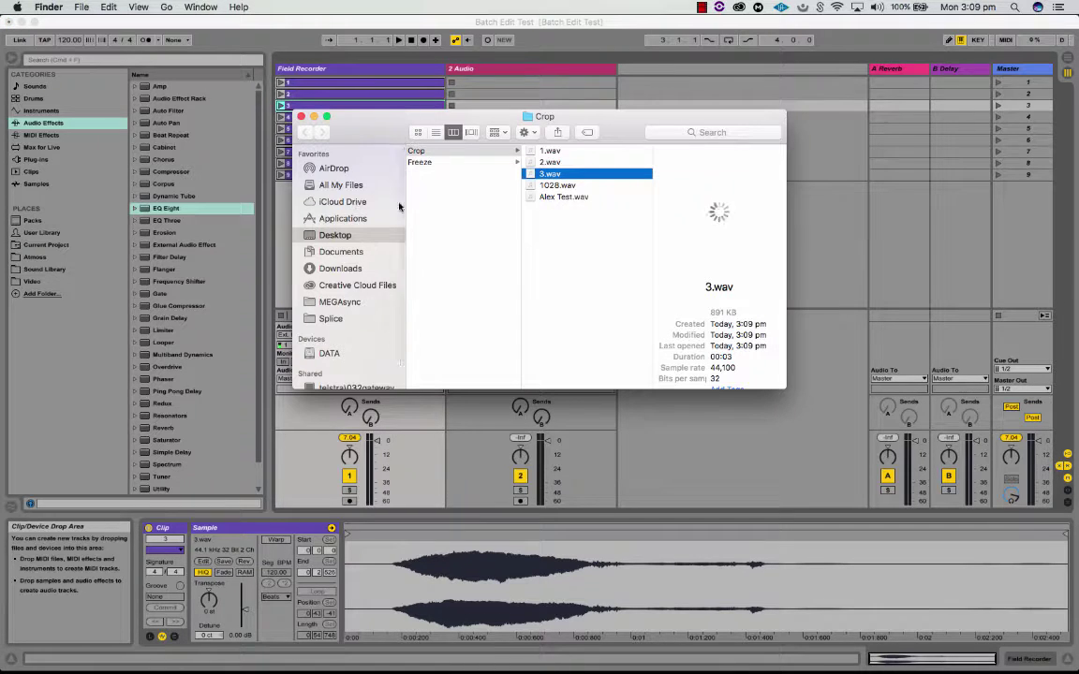
{"action": "left_click", "coordinate": [543, 152]}
{"action": "left_click", "coordinate": [545, 163]}
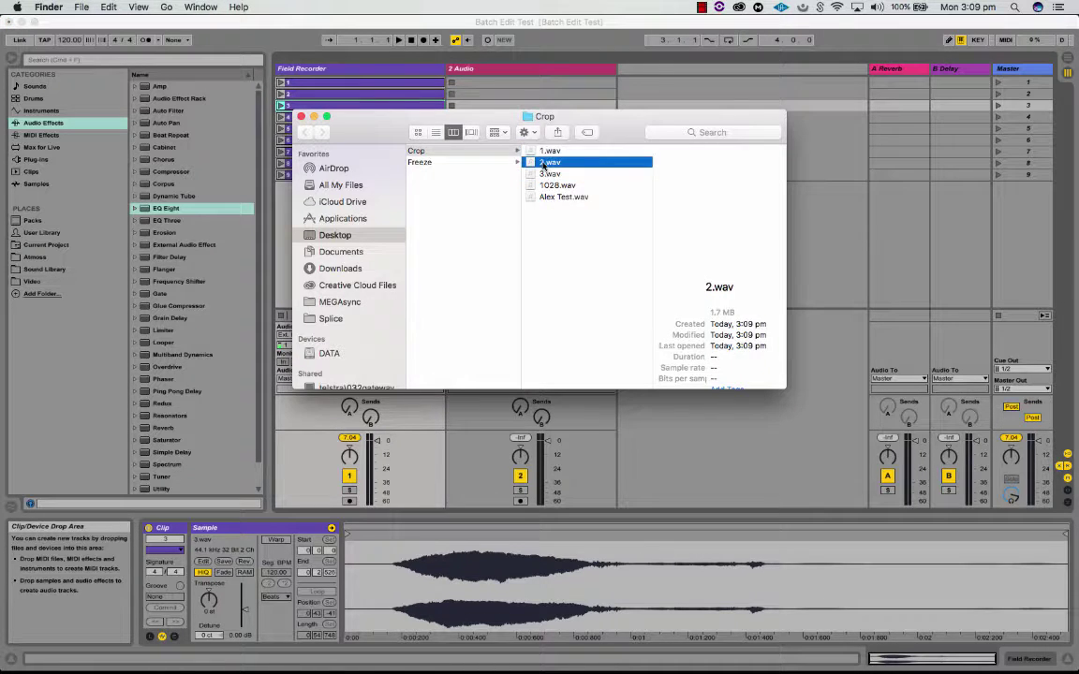
{"action": "left_click", "coordinate": [547, 175]}
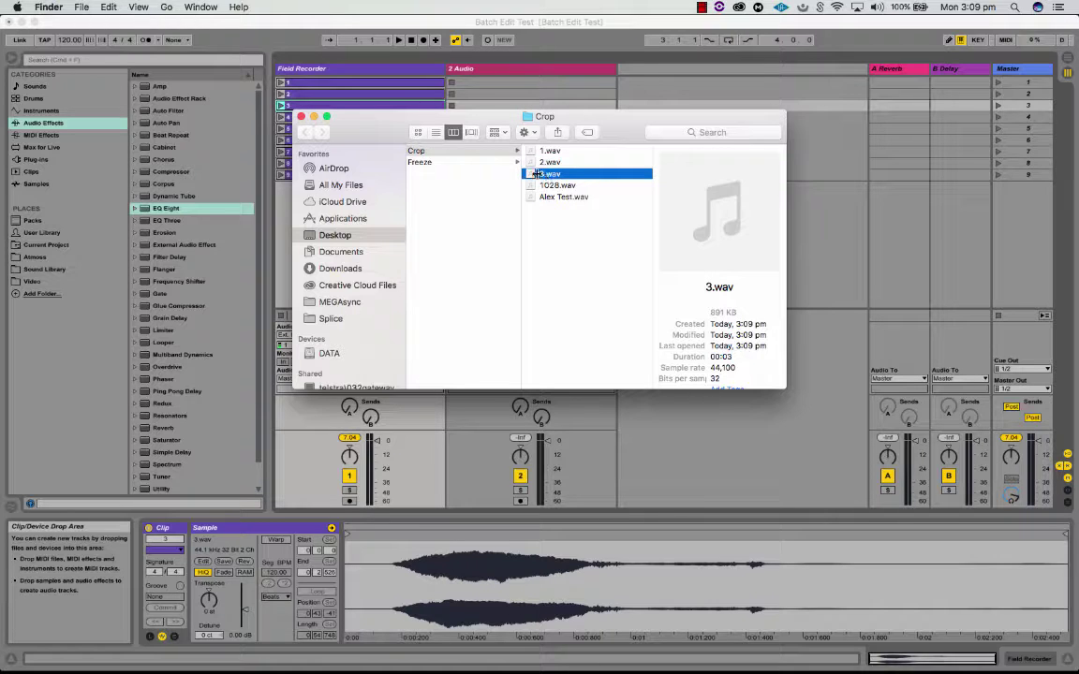
{"action": "left_click_drag", "start_coordinate": [380, 130], "coordinate": [496, 117]}
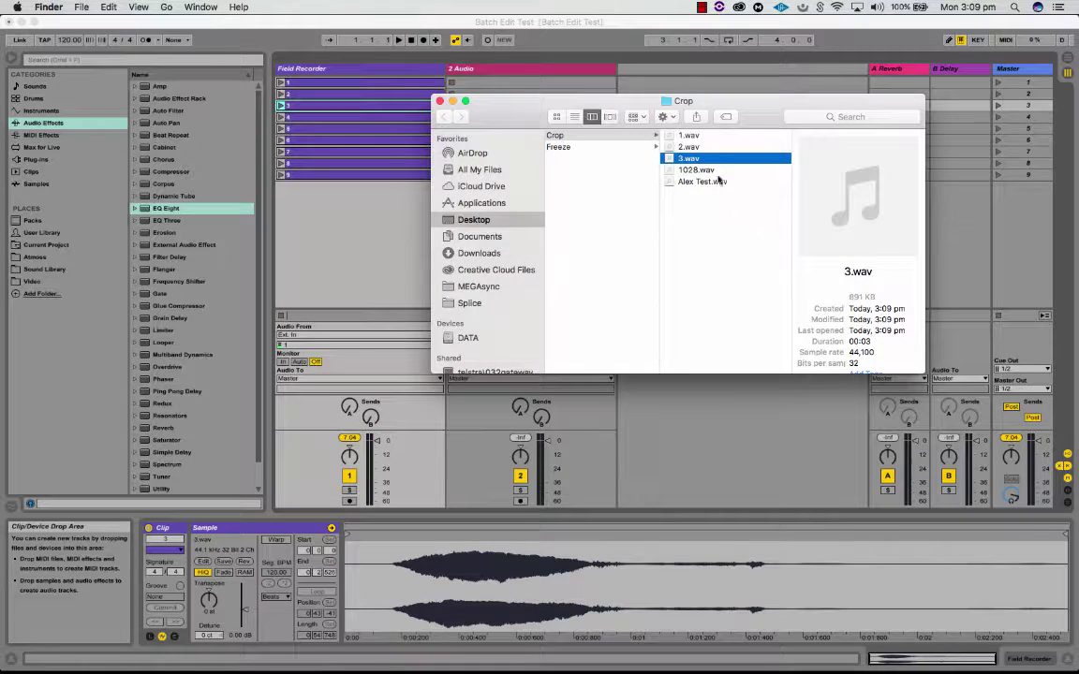
- Create a desktop folder named with the account owner's first name in capitals and copy 1.wav, 2.wav and 3.wav from the Crop folder into it
{"action": "left_click", "coordinate": [672, 137], "text": "shift"}
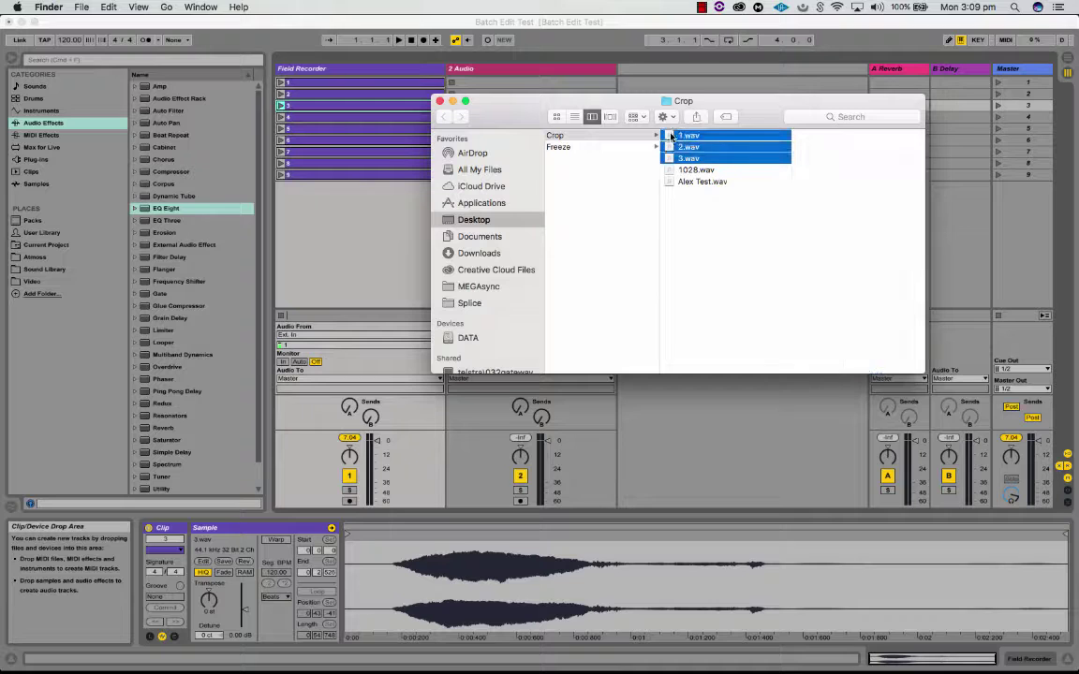
{"action": "mouse_move", "coordinate": [1077, 673]}
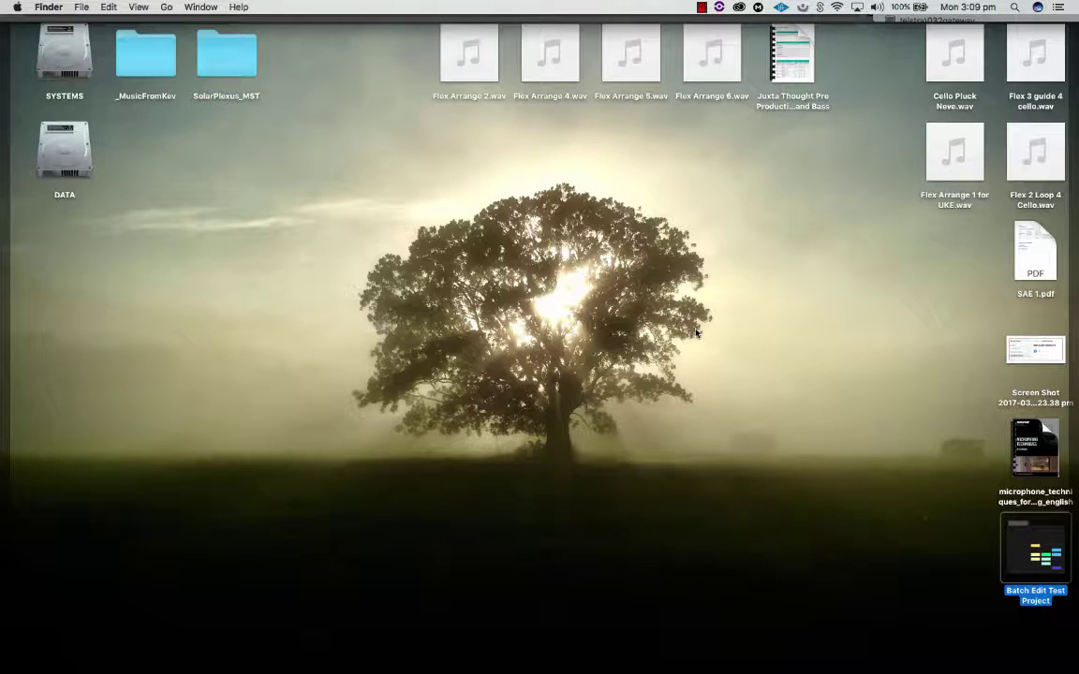
{"action": "key", "text": "super+shift+n"}
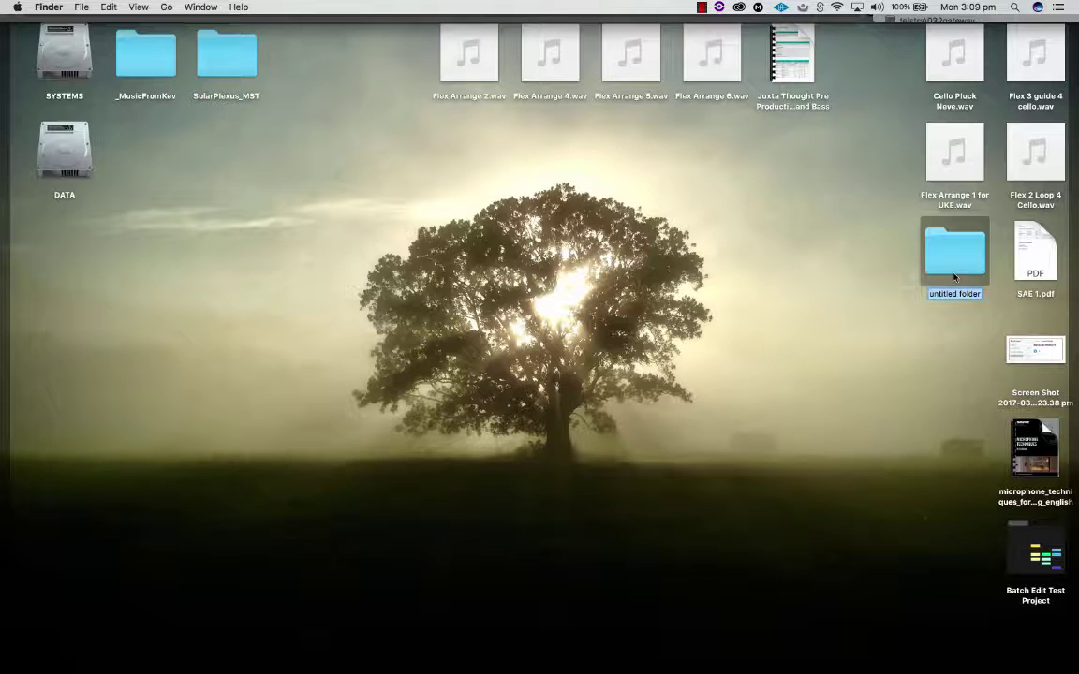
{"action": "type", "text": "ALEX"}
{"action": "key", "text": "Return"}
- Open the new desktop folder, preview the copied 2.wav, and close both Finder windows
{"action": "double_click", "coordinate": [956, 255]}
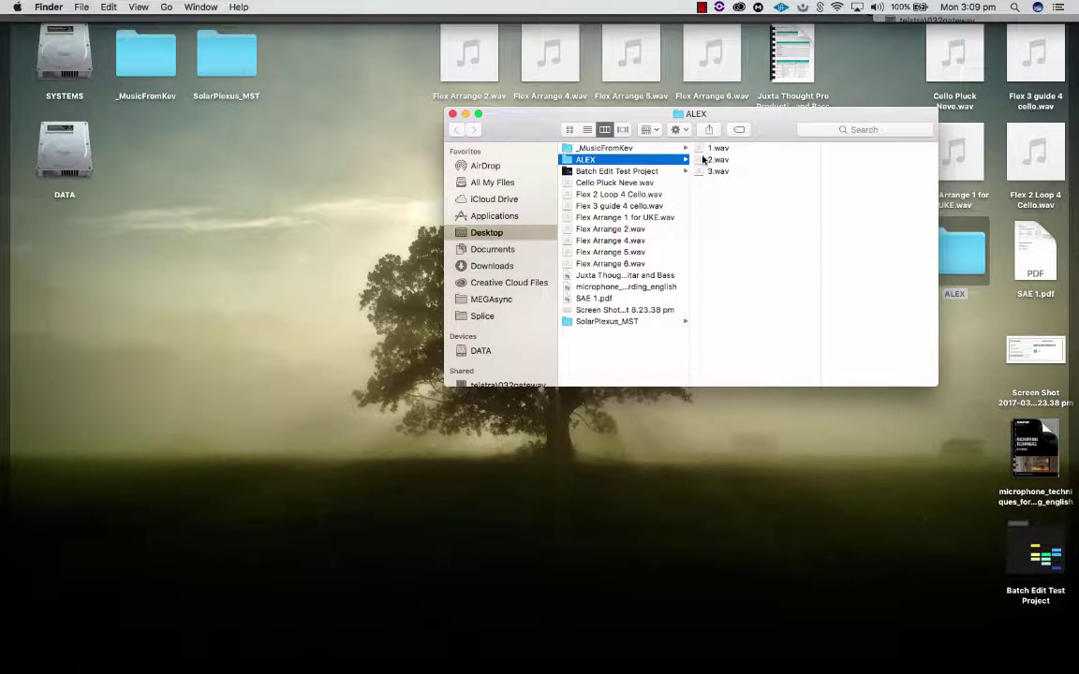
{"action": "left_click", "coordinate": [712, 159]}
{"action": "key", "text": "space"}
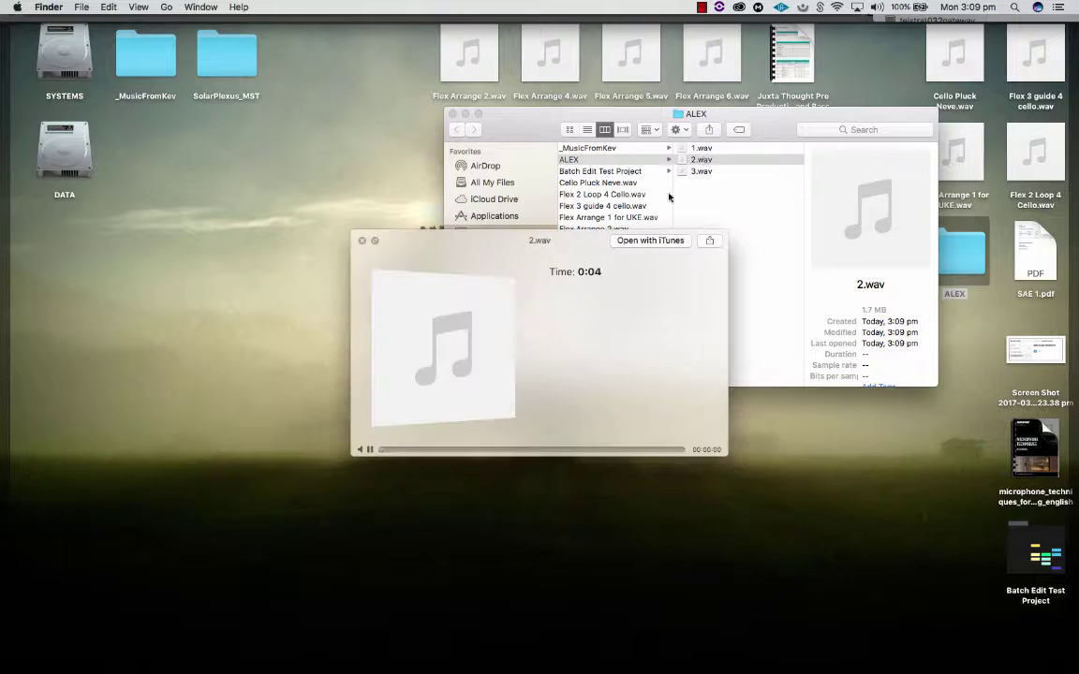
{"action": "key", "text": "space"}
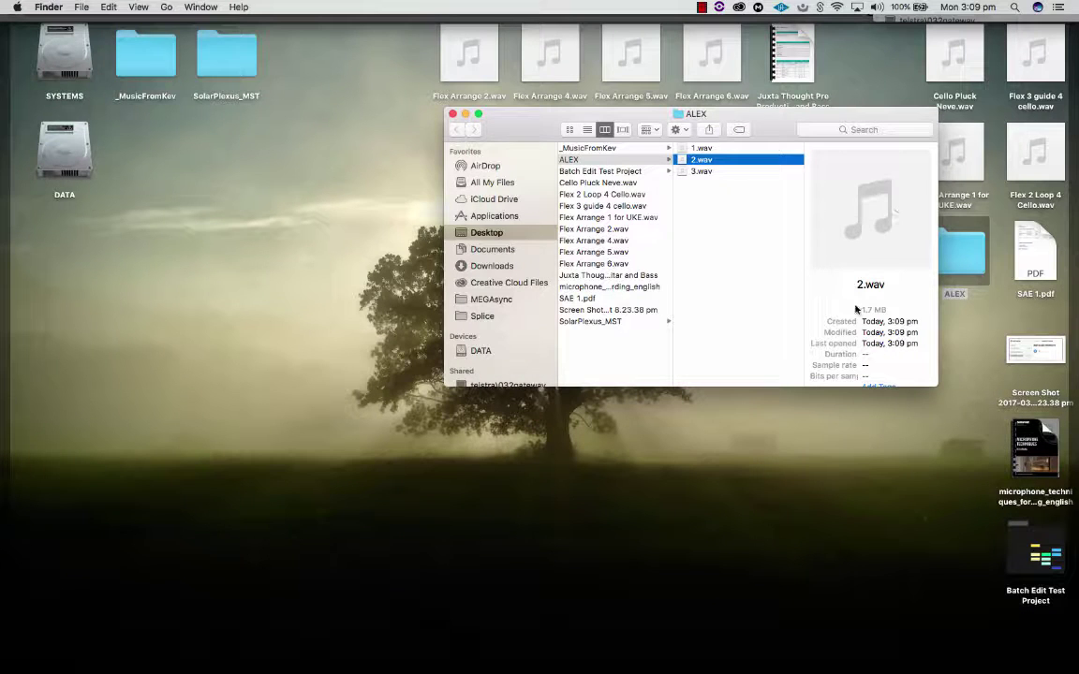
{"action": "left_click", "coordinate": [451, 113]}
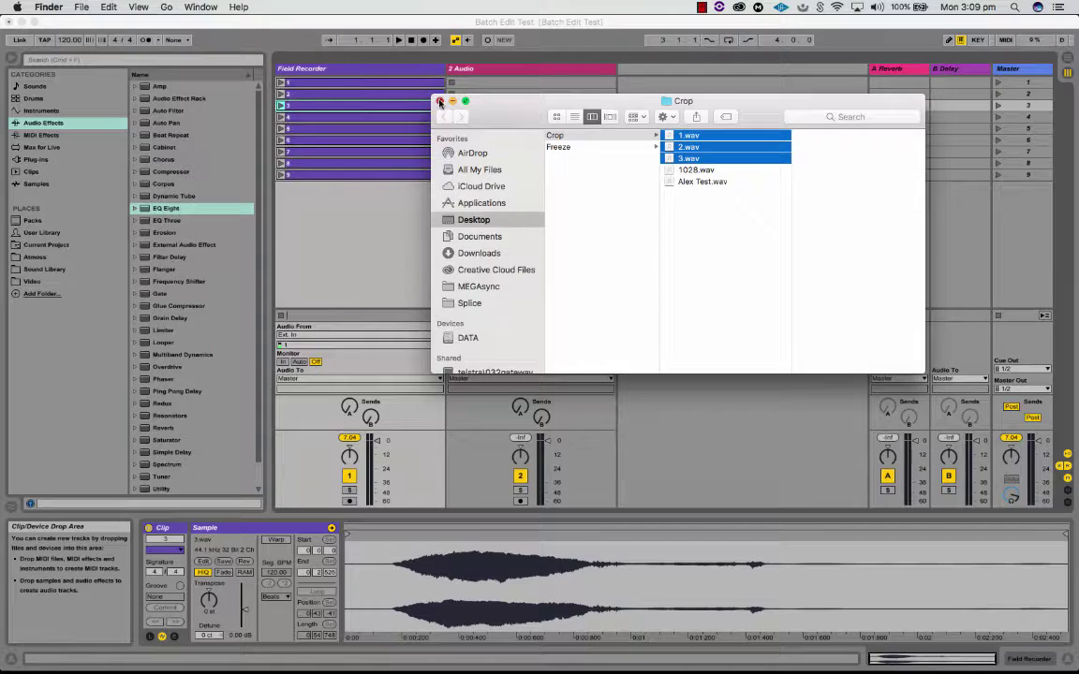
{"action": "left_click", "coordinate": [440, 102]}
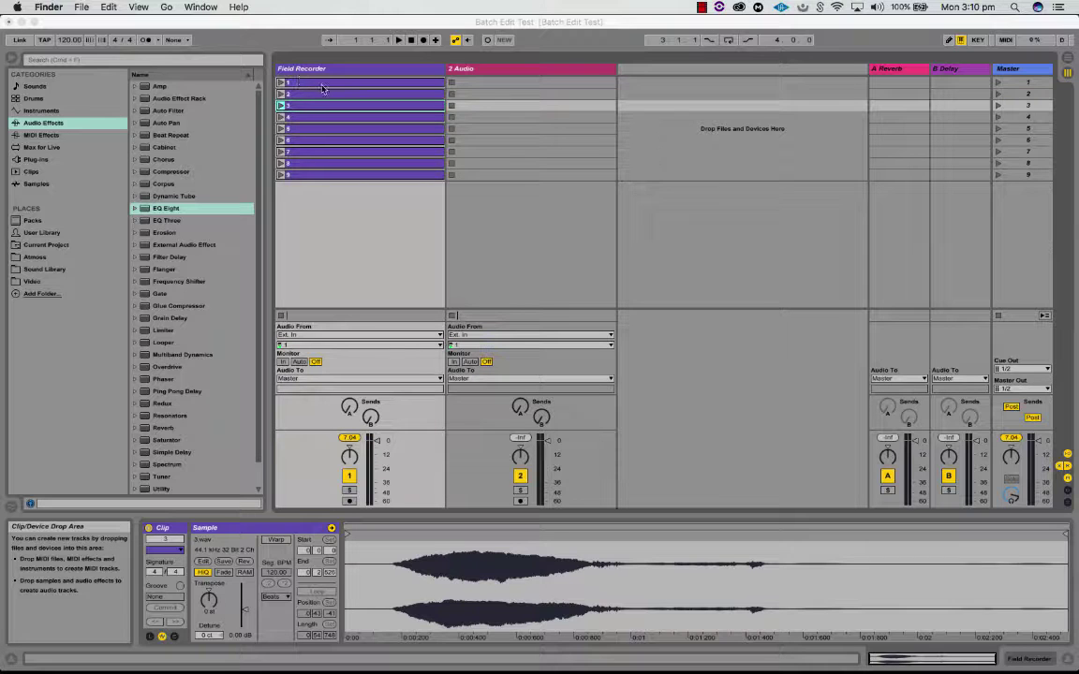
- Show clip 1's cropped file in Finder to check its location, and close the Crop folder window
{"action": "left_click", "coordinate": [289, 77]}
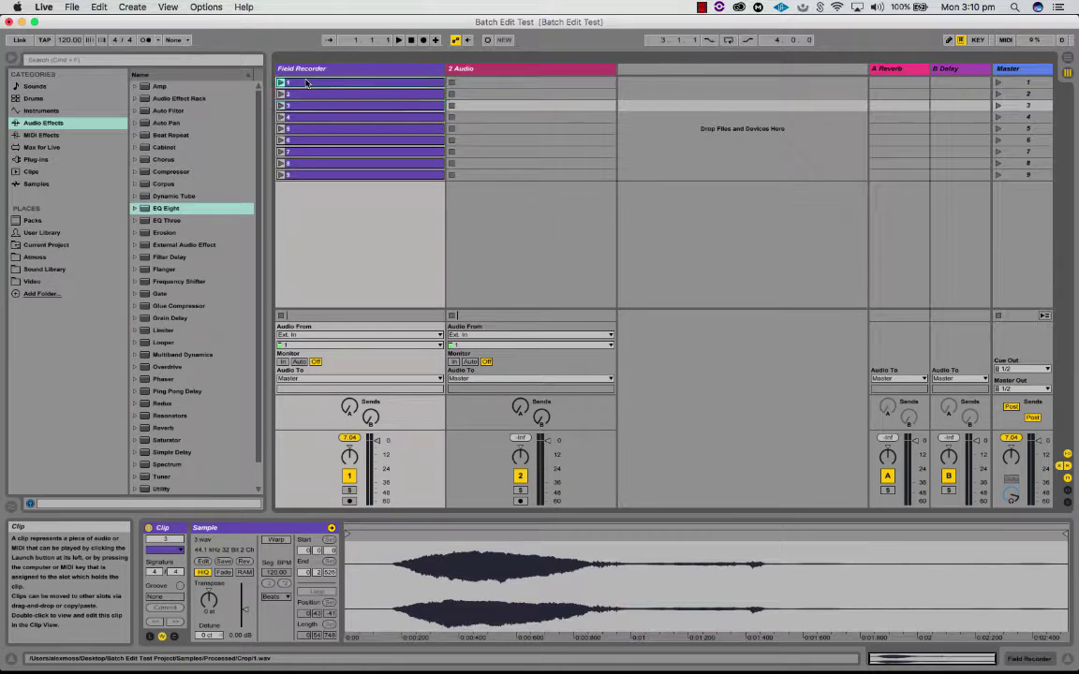
{"action": "left_click", "coordinate": [297, 83]}
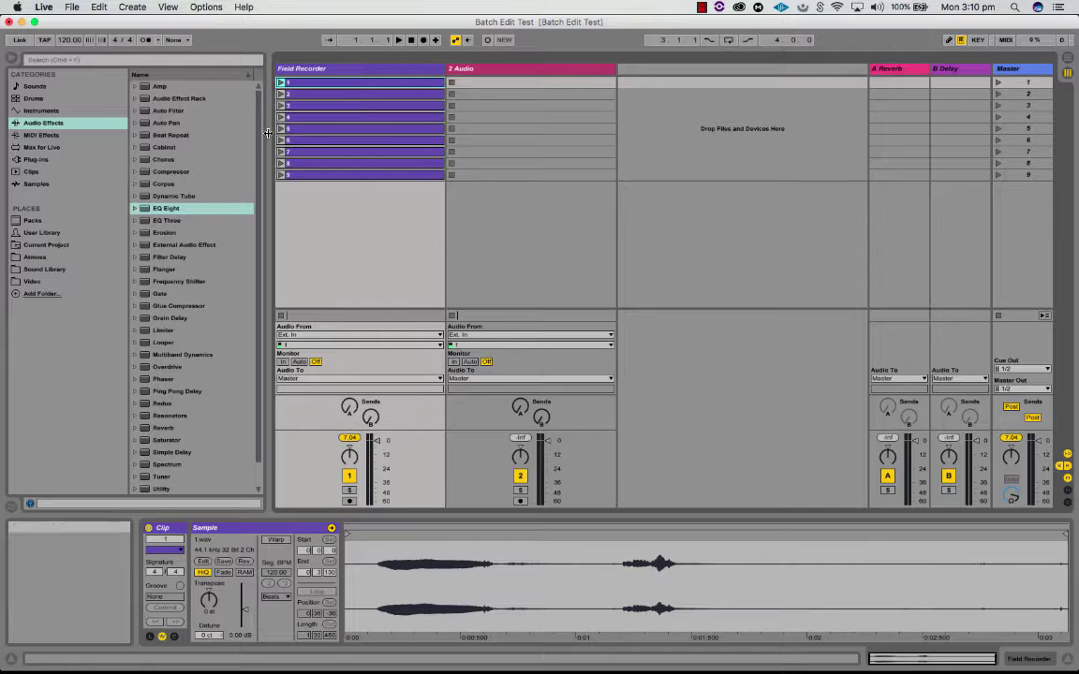
{"action": "right_click", "coordinate": [309, 85]}
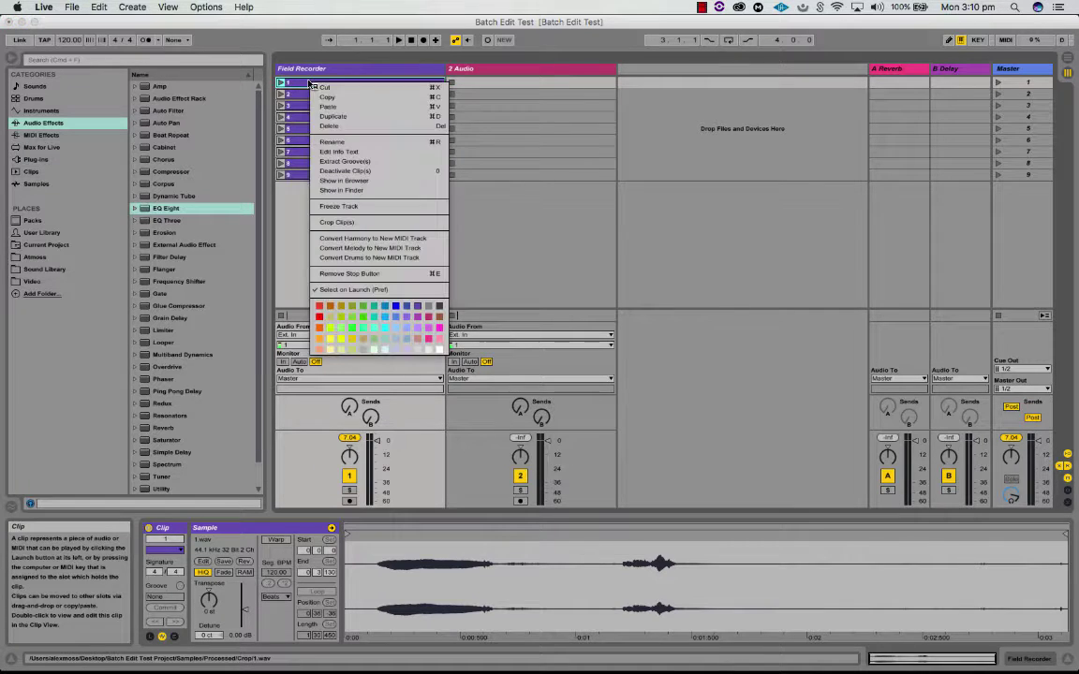
{"action": "left_click", "coordinate": [358, 191]}
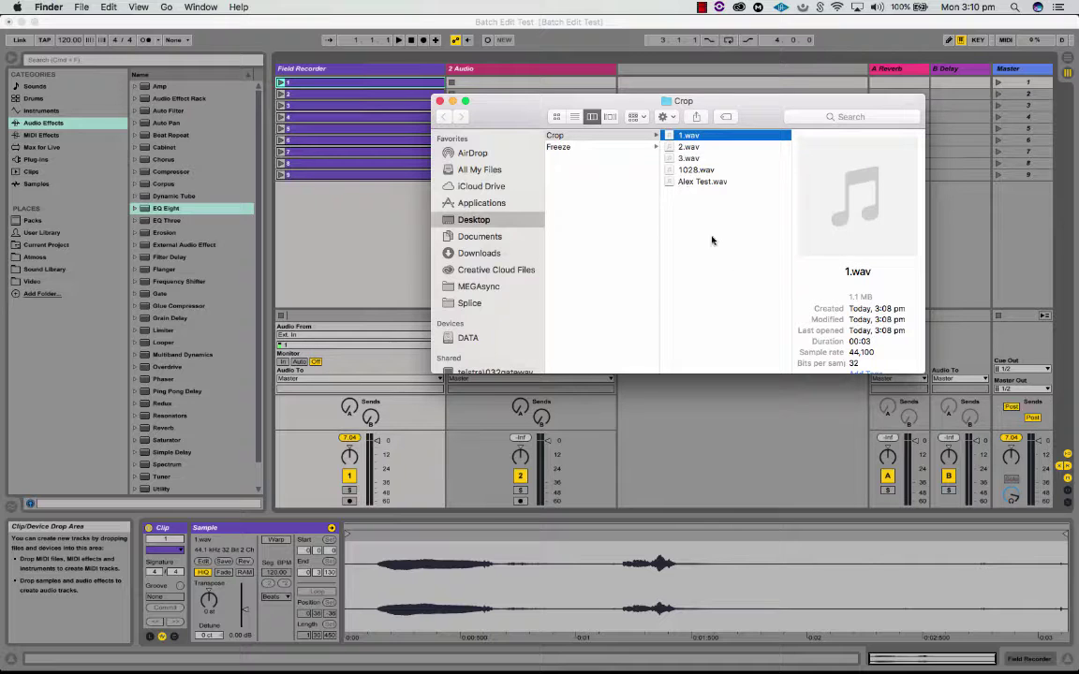
{"action": "left_click", "coordinate": [440, 101]}
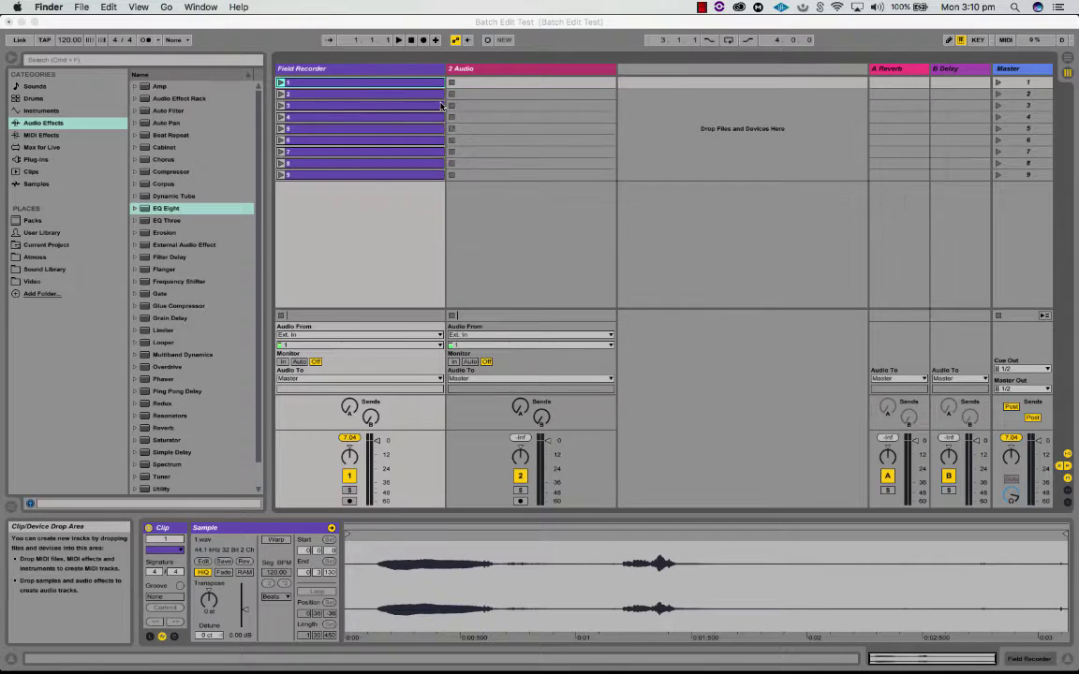